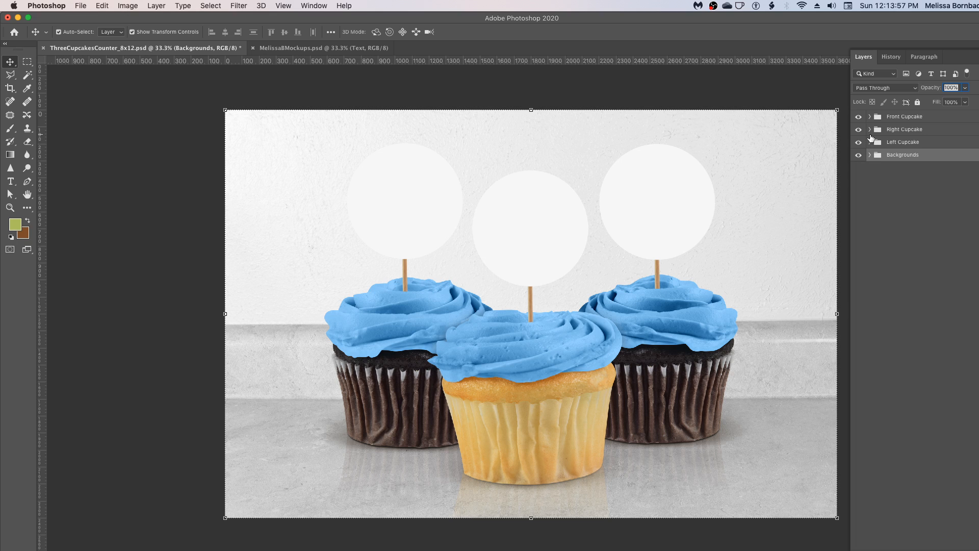
Open the Design – Topper smart object from the Topper group inside the Right Cupcake group.
click(869, 132)
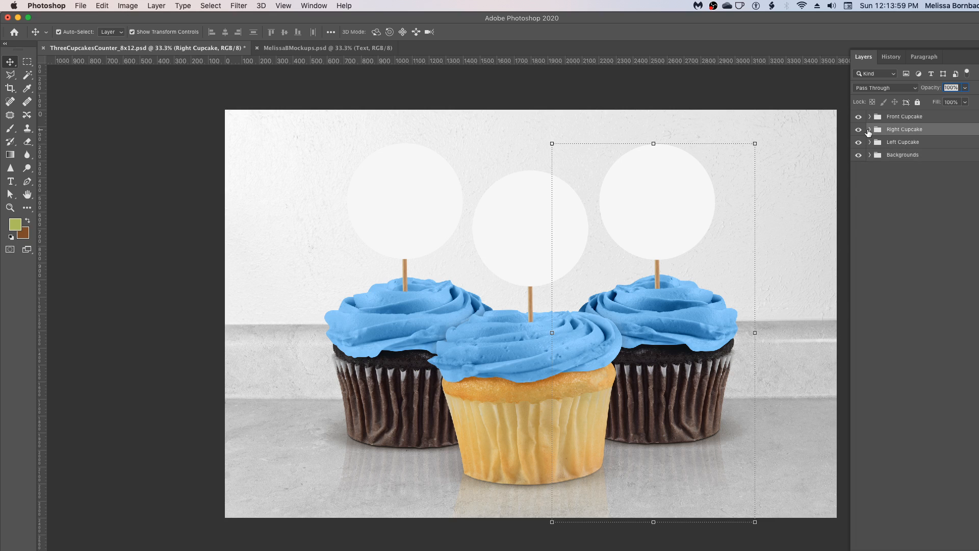
click(869, 131)
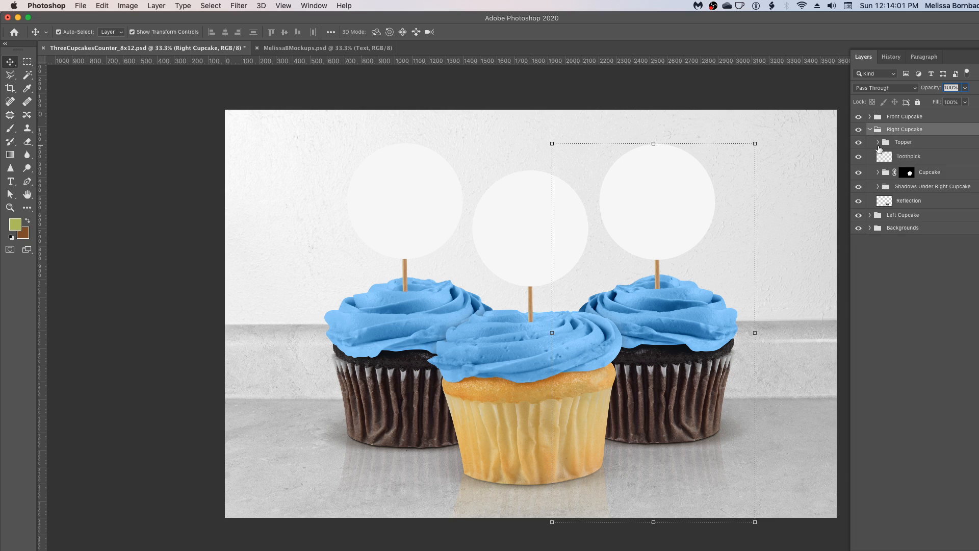
click(878, 143)
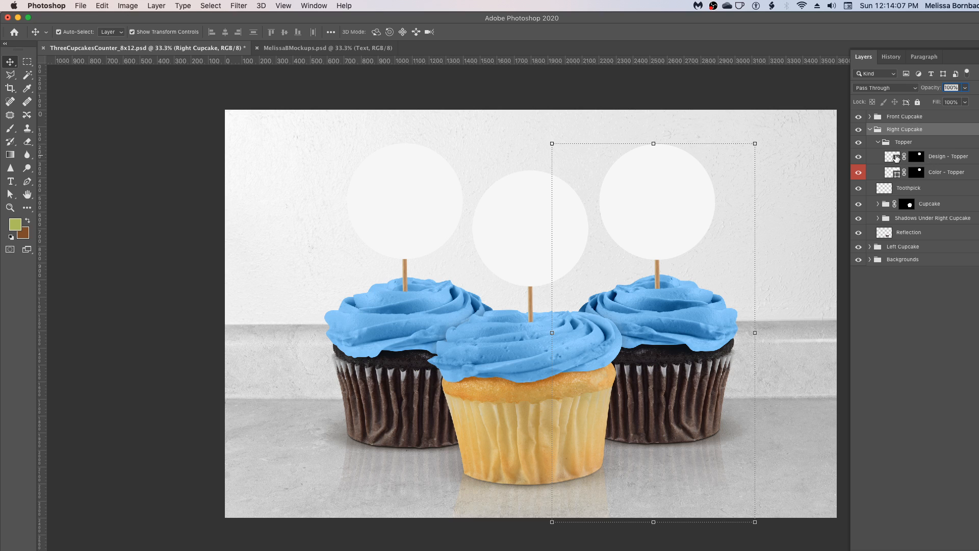
double_click(896, 159)
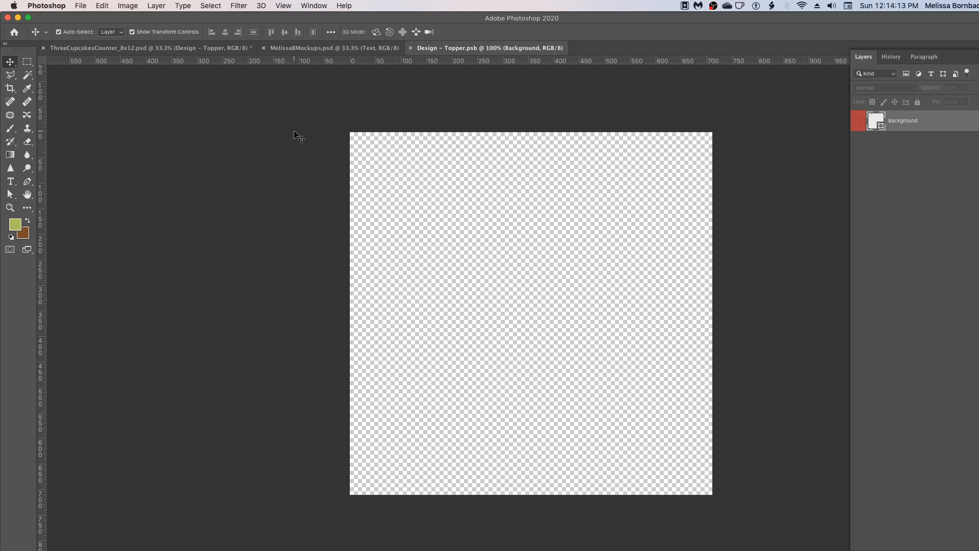
Open the artwork file ItsAGirlTopper.jpg from the 1_Art folder.
click(81, 5)
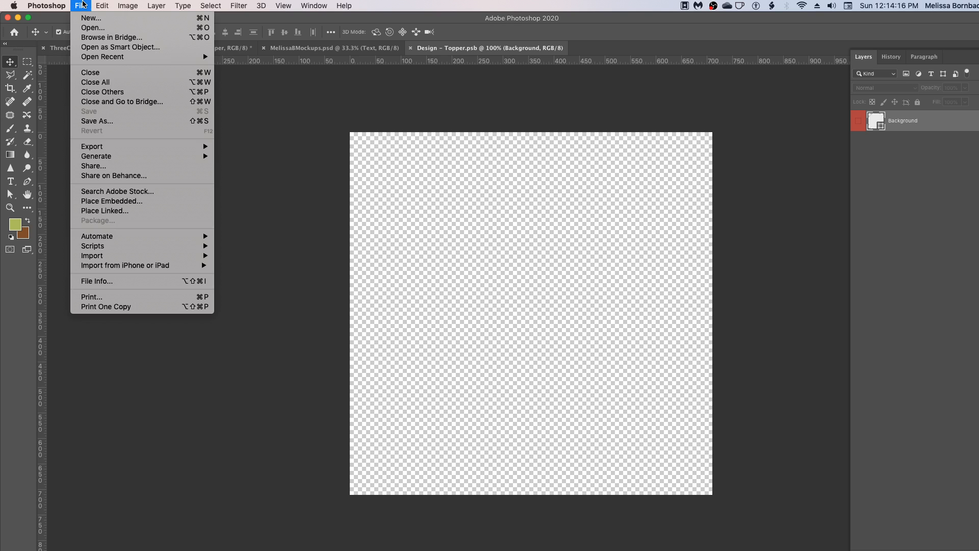
click(89, 28)
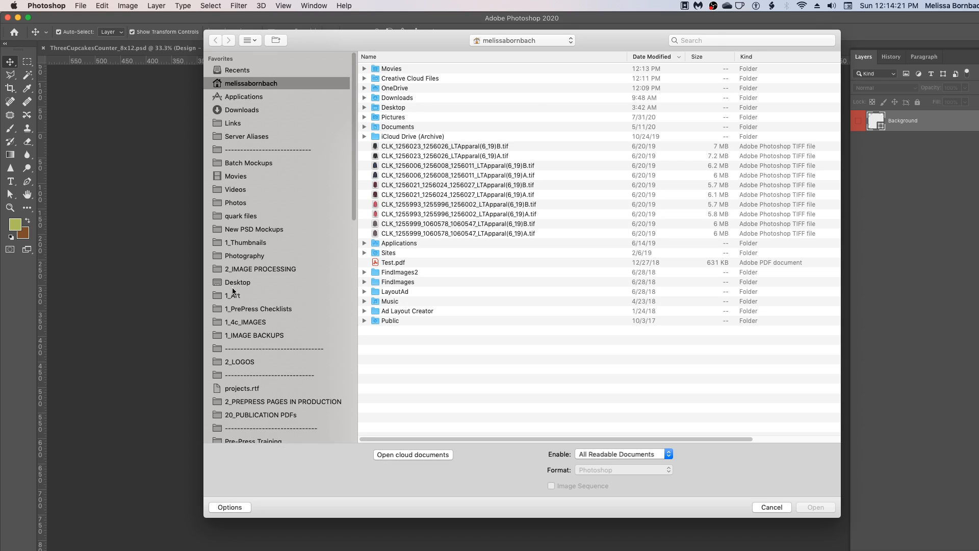
click(233, 294)
click(418, 69)
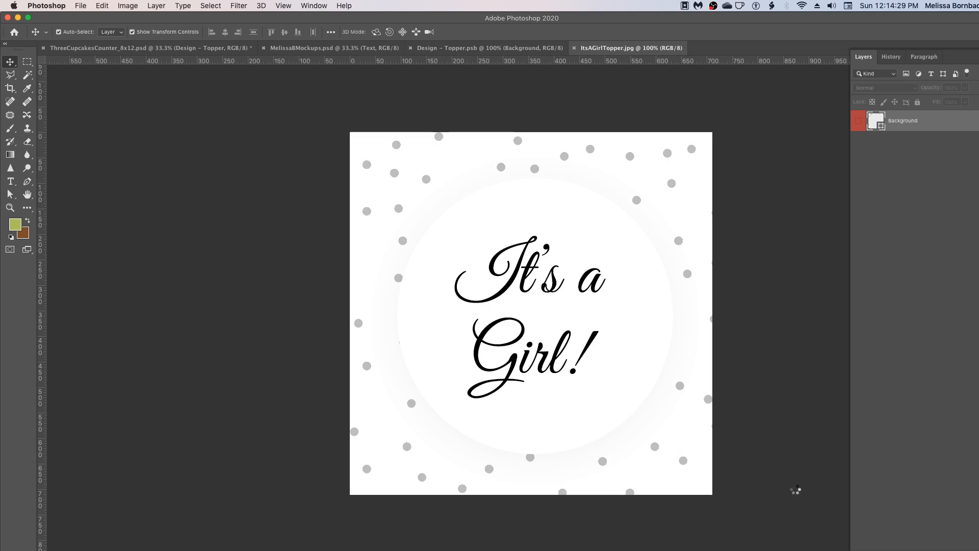
Copy the entire ItsAGirlTopper.jpg image and paste it into the Design – Topper.psb document.
click(205, 6)
click(208, 18)
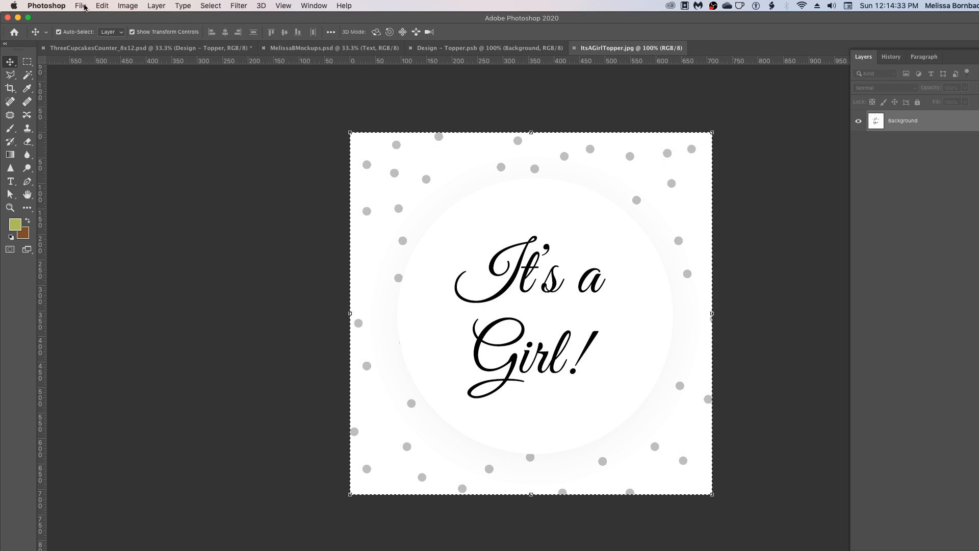
click(102, 5)
click(126, 79)
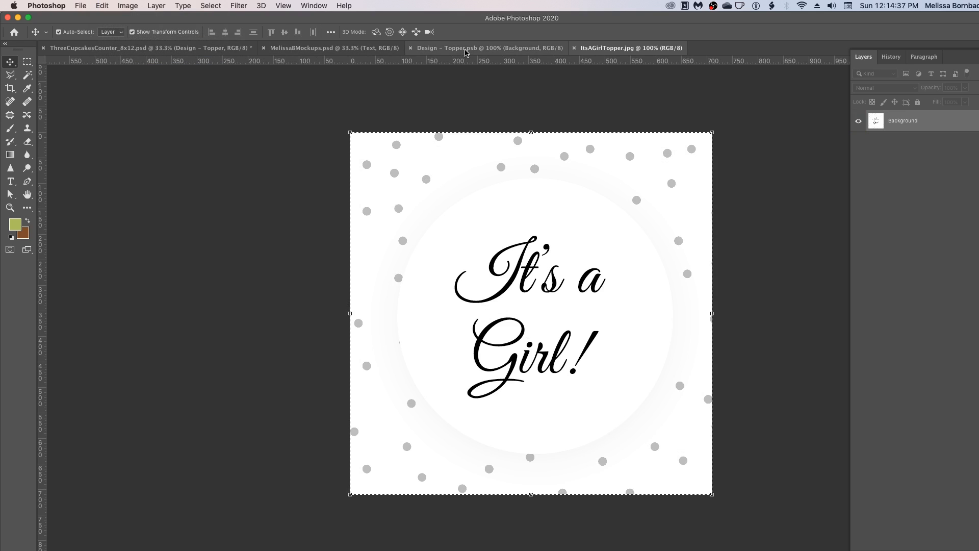
click(465, 48)
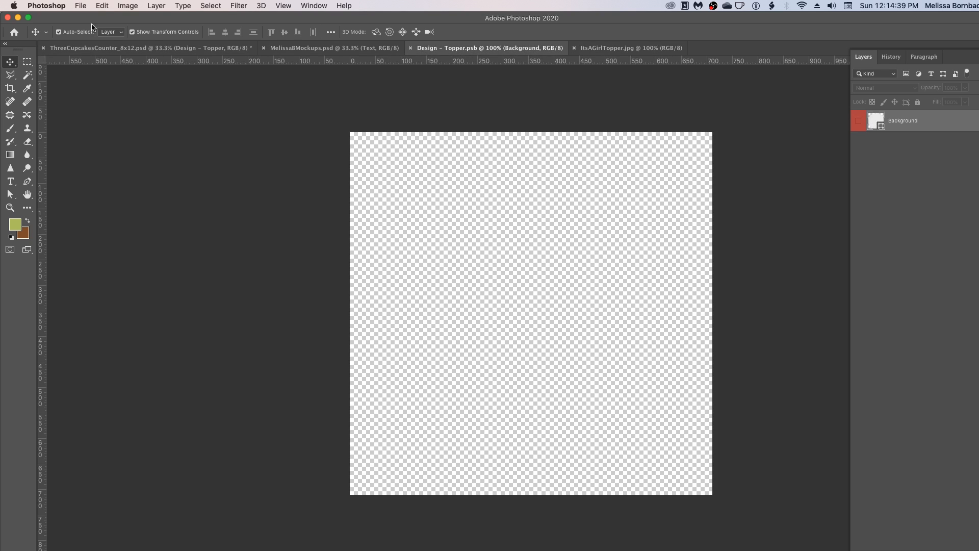
click(102, 5)
click(124, 99)
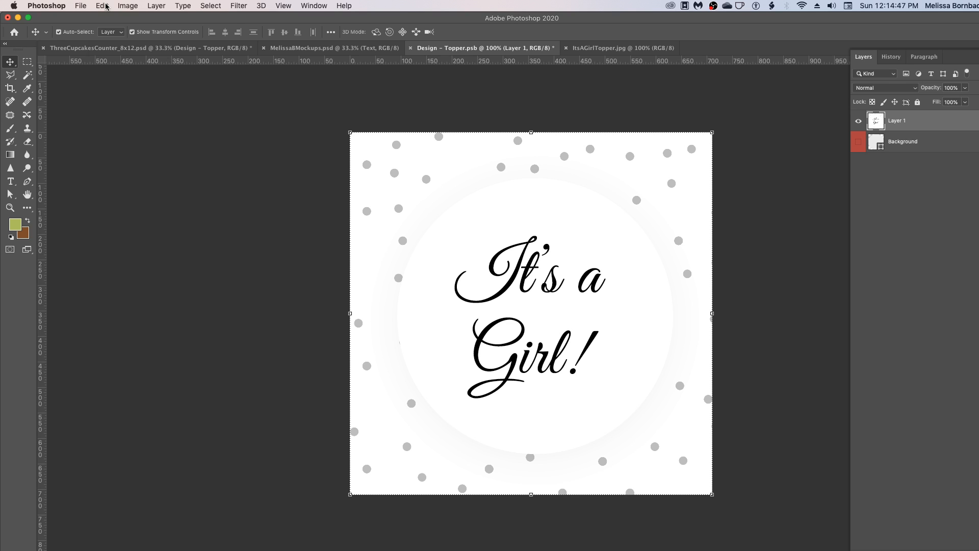
Free Transform the pasted artwork layer, scaling it proportionally to about 99.95%, and apply the transform.
click(103, 6)
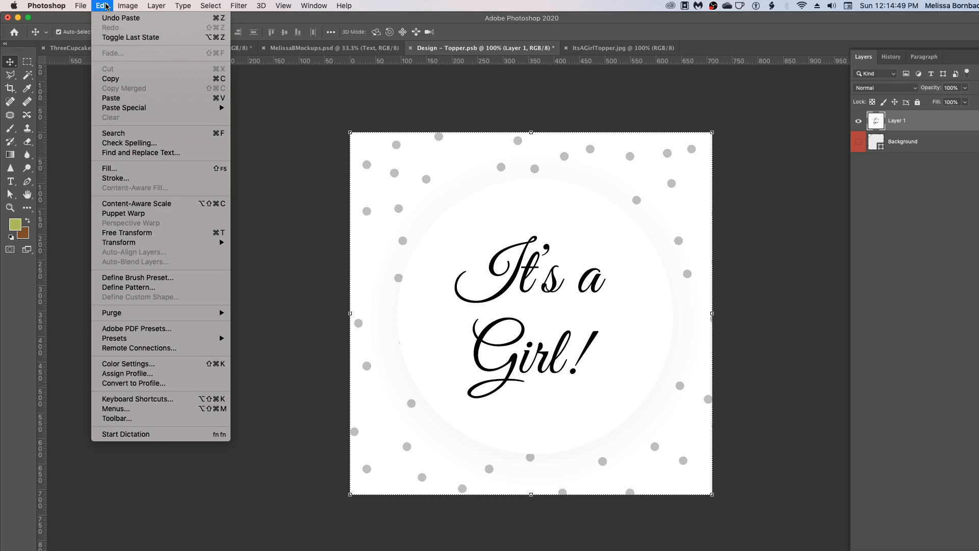
click(202, 233)
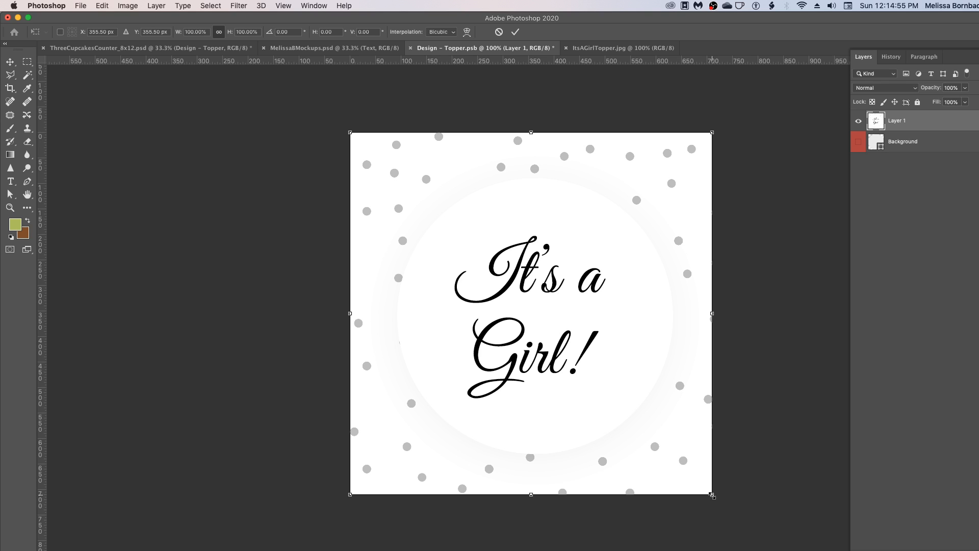
mouse_move(711, 494)
mouse_down()
mouse_move(657, 427)
mouse_move(719, 491)
mouse_up()
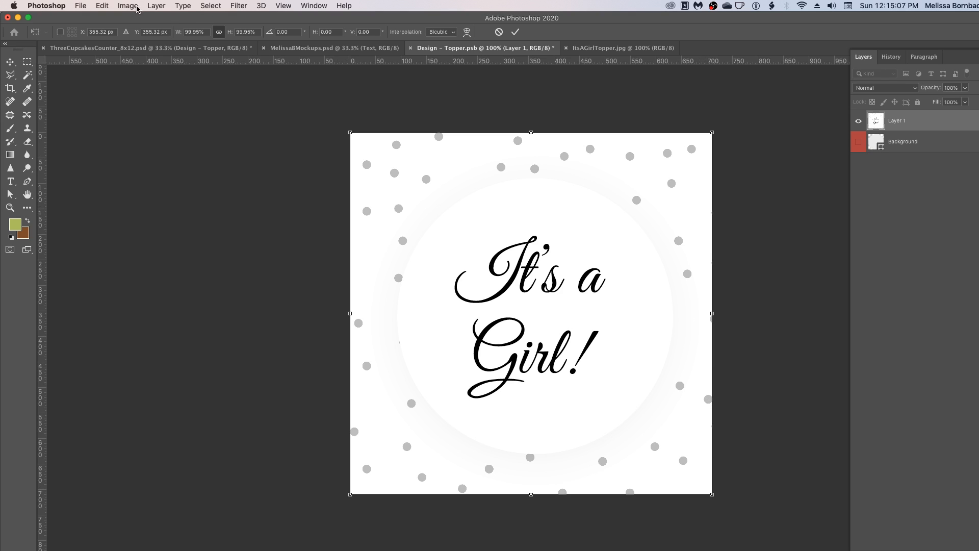
click(104, 6)
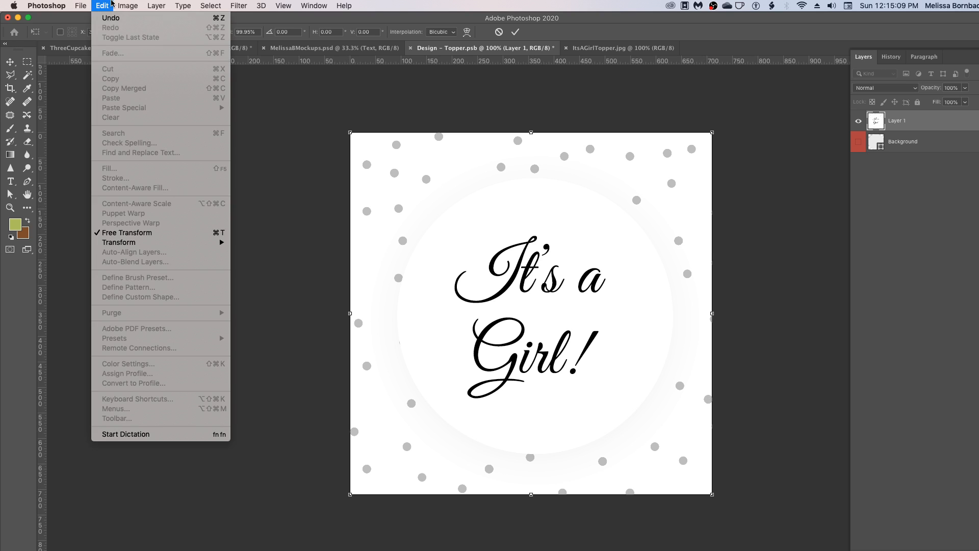
click(426, 94)
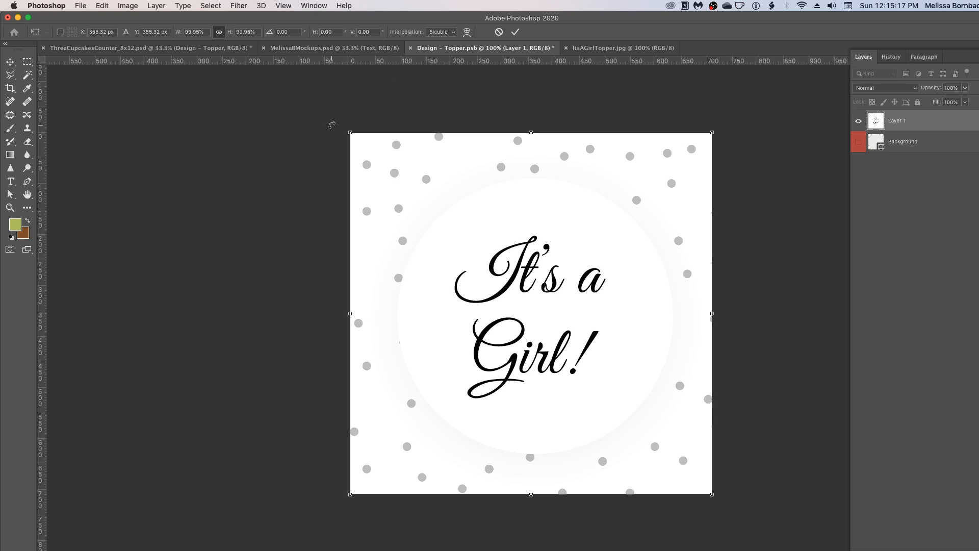
key(Return)
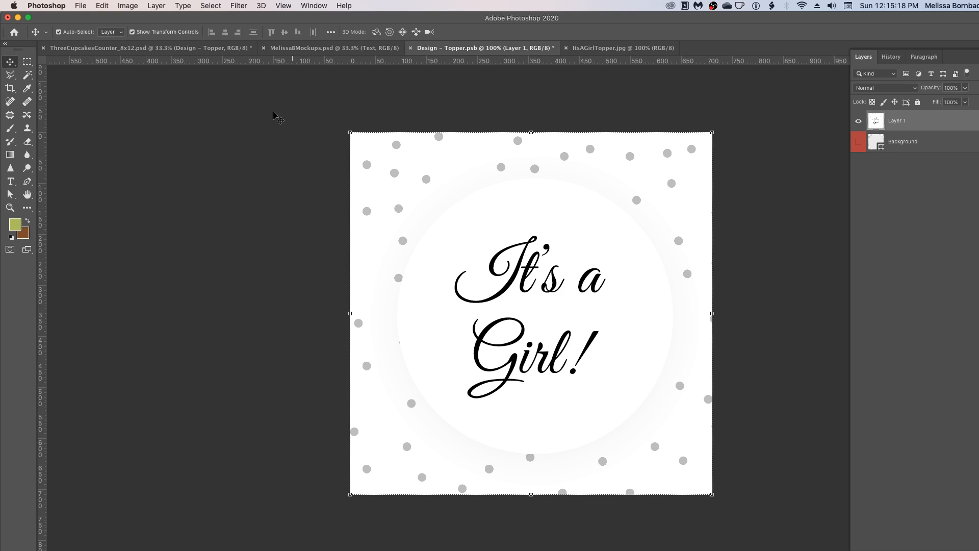
Save Design – Topper.psb, then close both it and ItsAGirlTopper.jpg to return to the cupcake mockup.
click(83, 8)
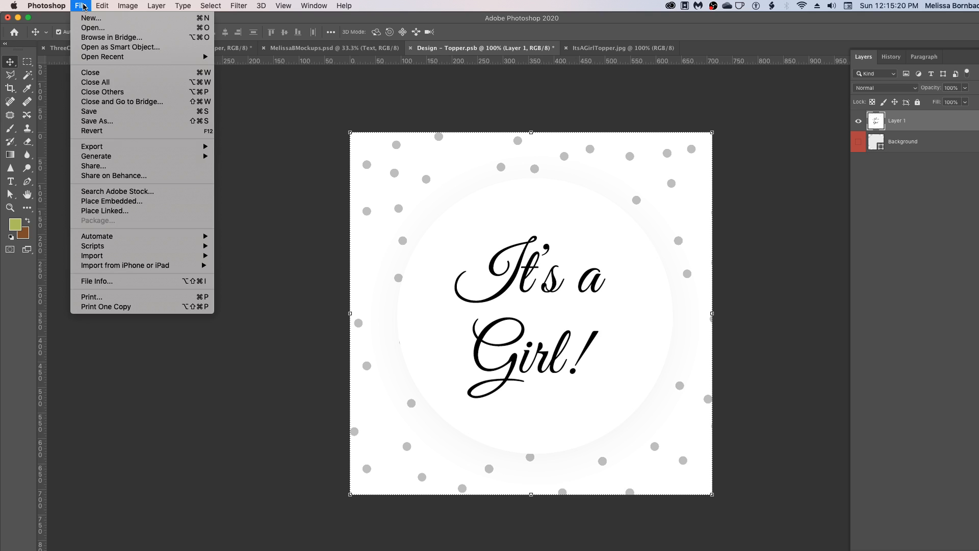
click(112, 111)
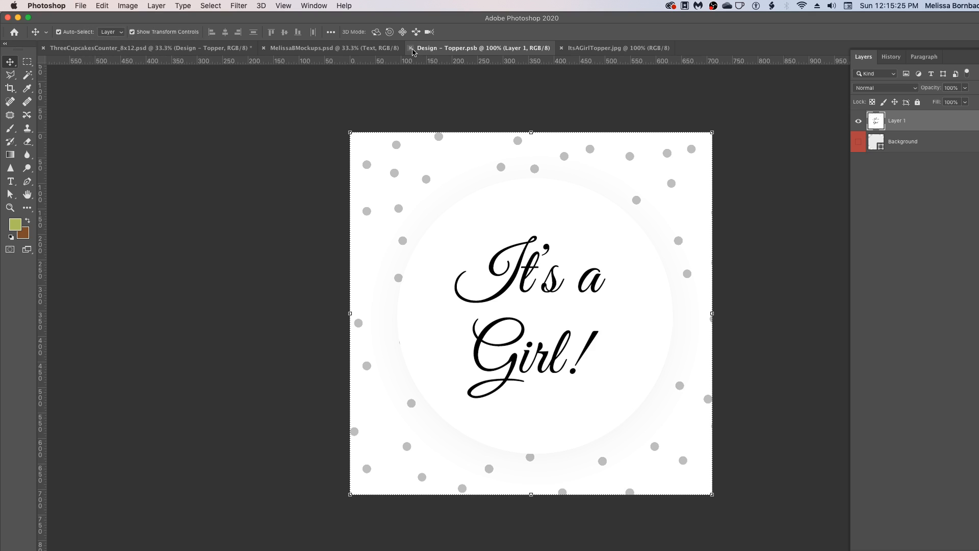
click(410, 48)
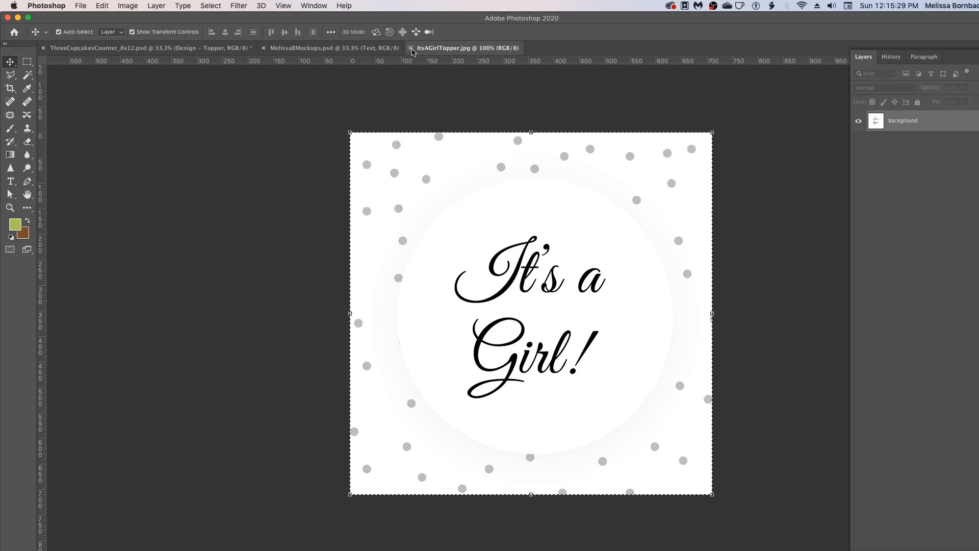
click(411, 48)
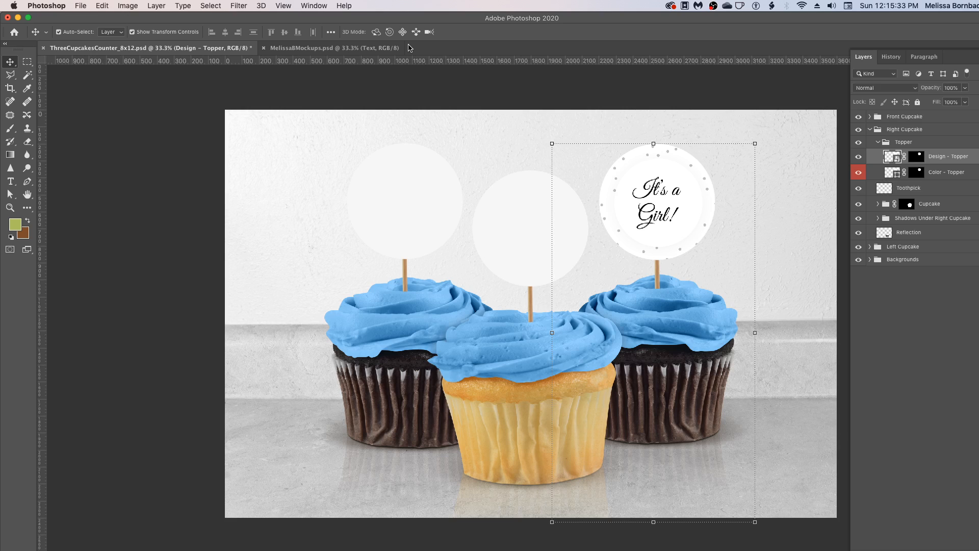
Collapse the Right Cupcake group and open the Design – Topper smart object in the Front Cupcake group's Topper group.
click(877, 142)
click(870, 129)
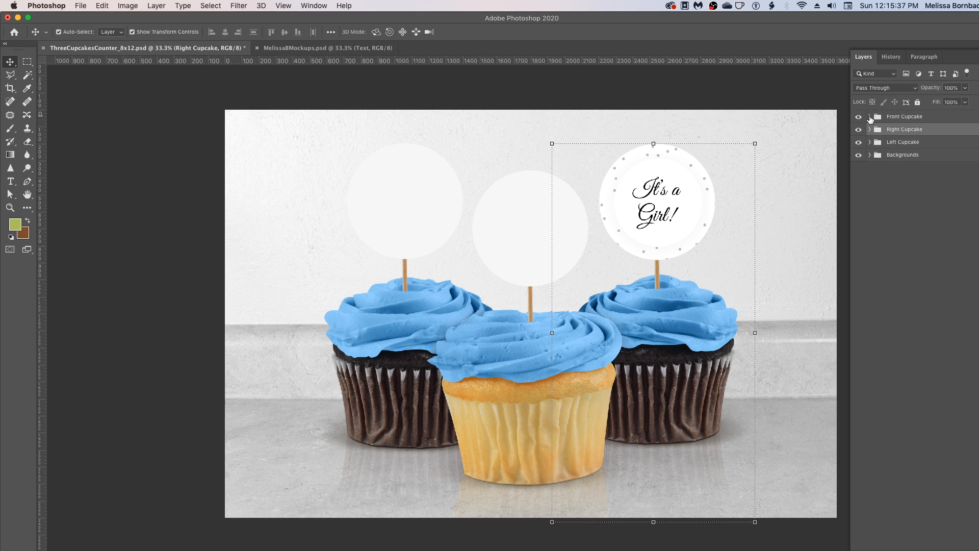
click(870, 118)
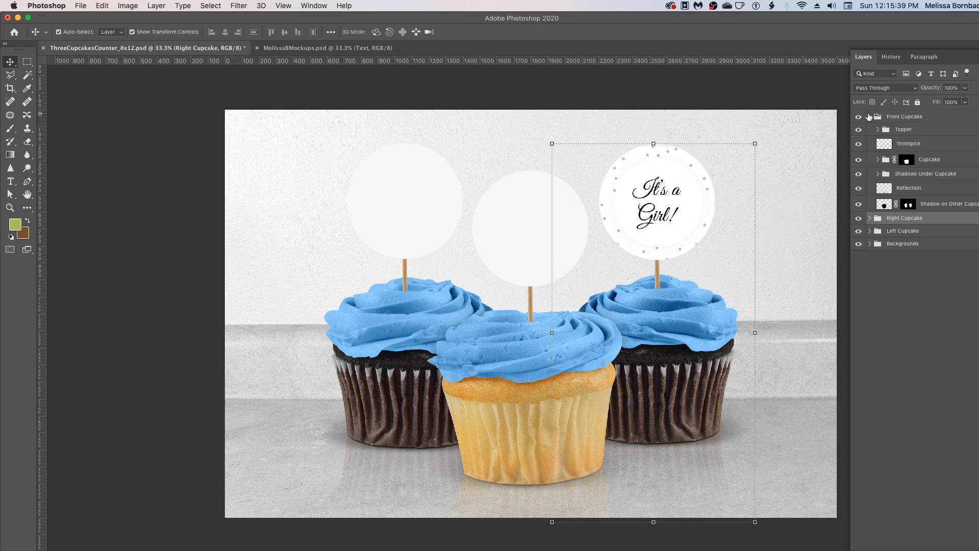
click(878, 130)
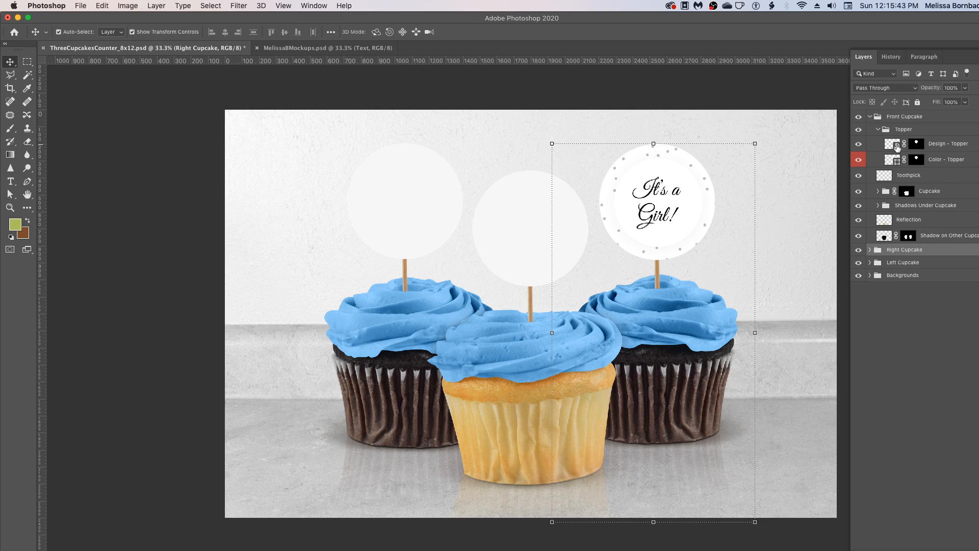
double_click(898, 146)
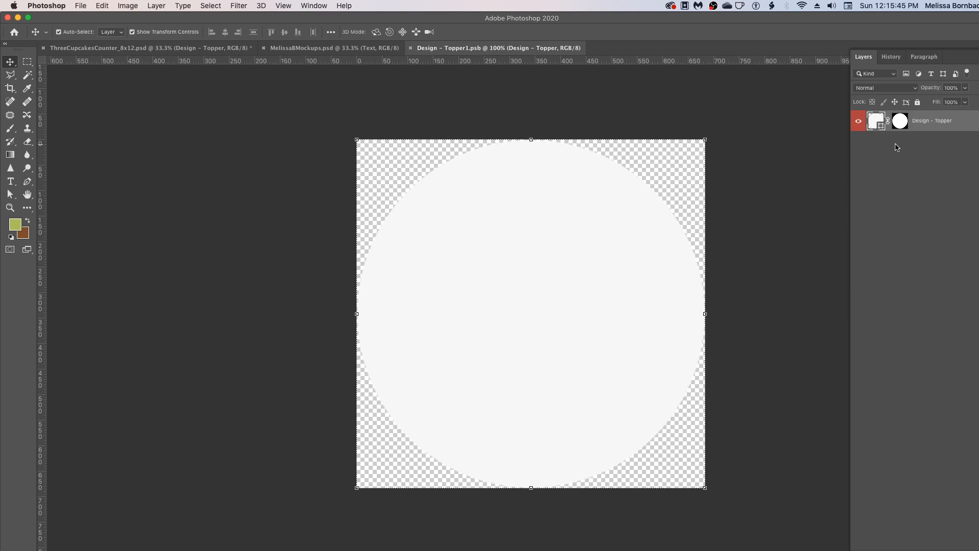
Hide the Design – Topper placeholder layer, paste the copied "It's a Girl!" artwork into the document and deselect its layer.
click(858, 121)
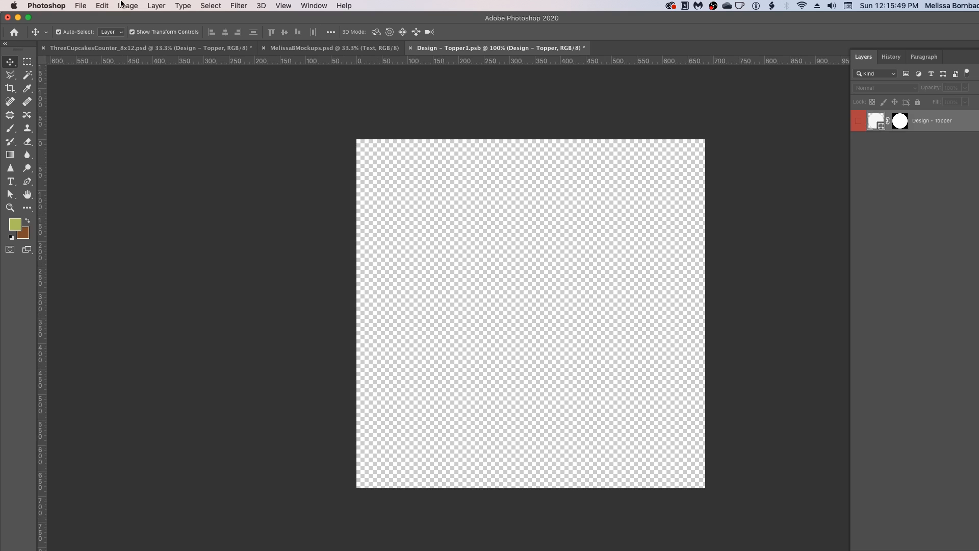
click(102, 6)
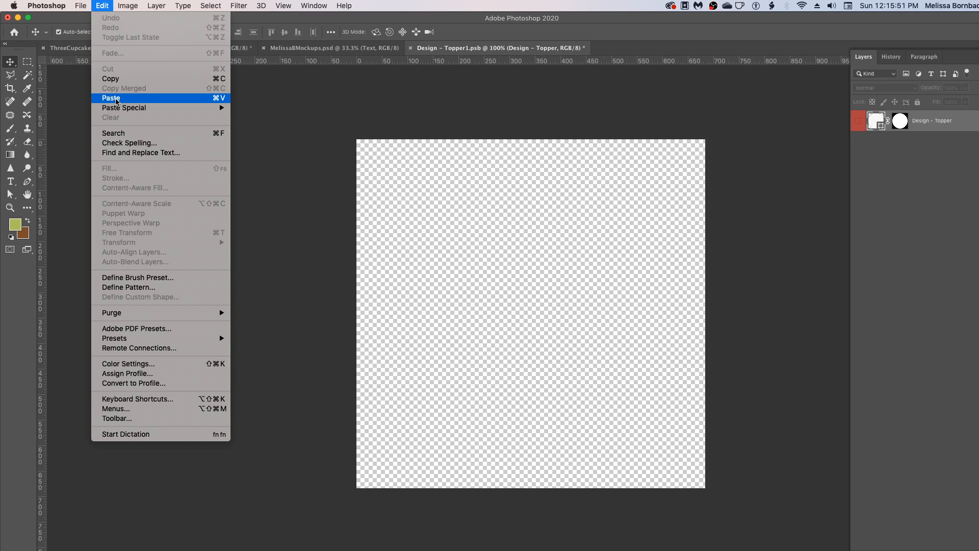
click(117, 101)
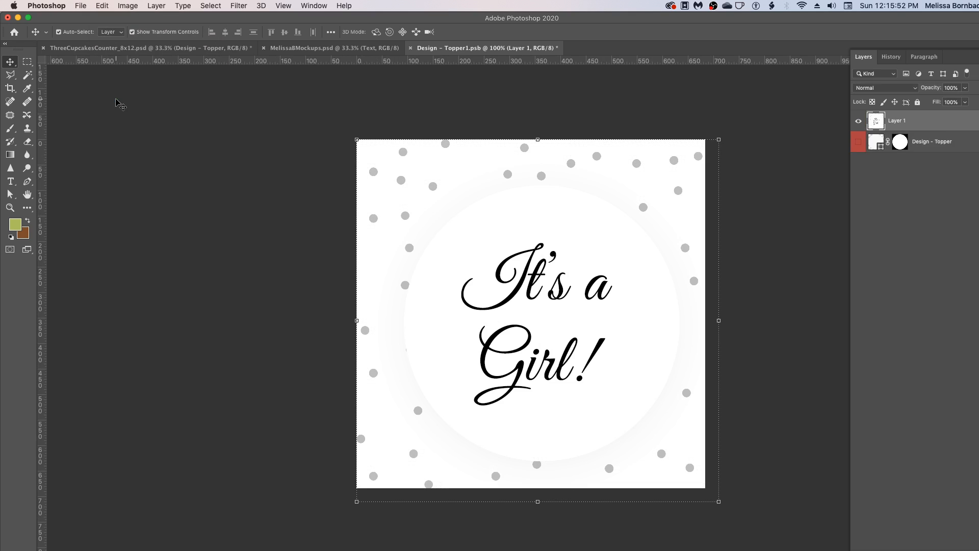
click(295, 82)
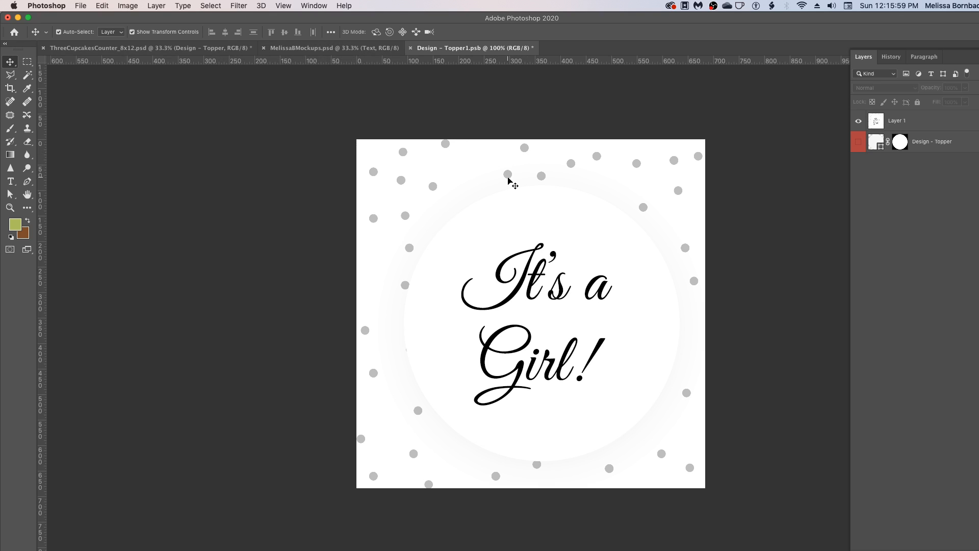
Save and close Design – Topper1.psb to update the front cupcake's topper.
click(80, 6)
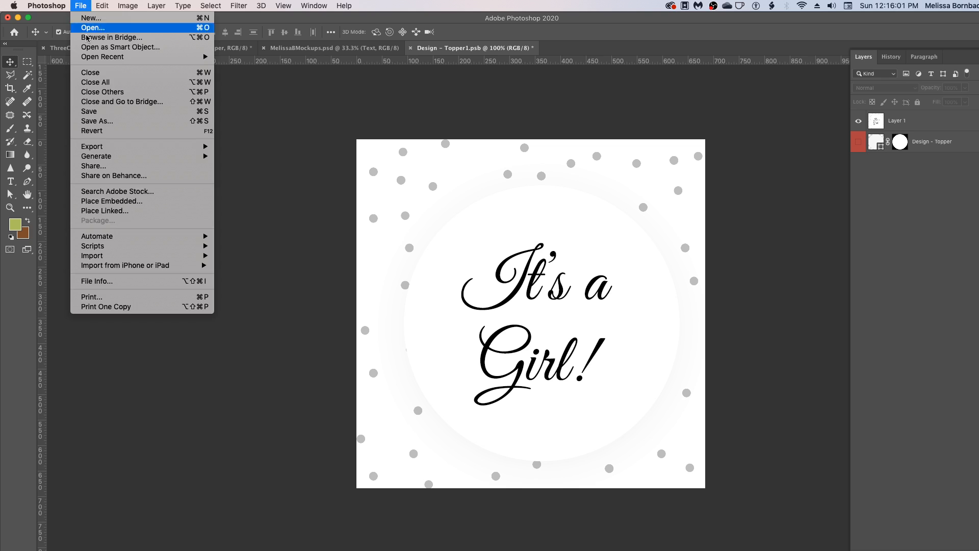
click(113, 112)
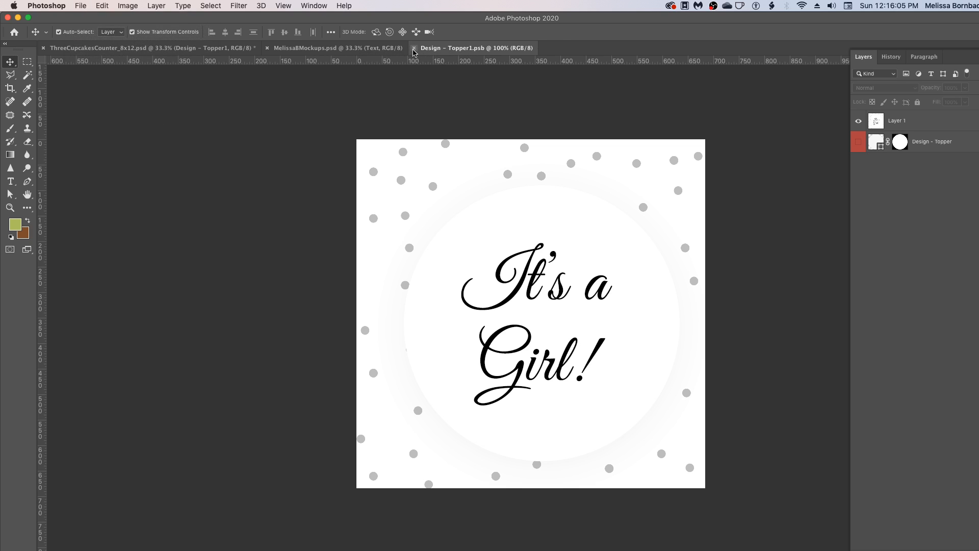
click(413, 48)
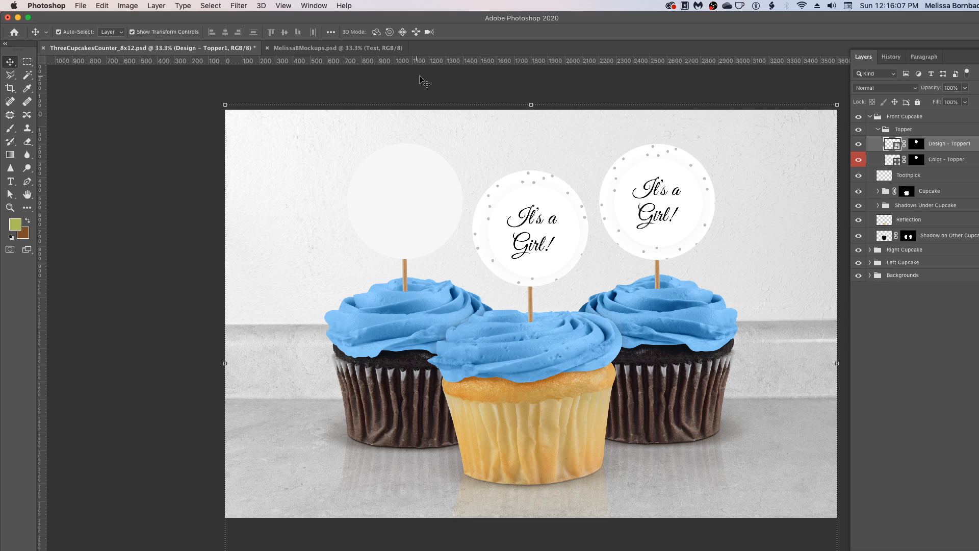
Collapse the Front Cupcake group and open the Design – Topper smart object in the Left Cupcake group's Topper group.
click(878, 129)
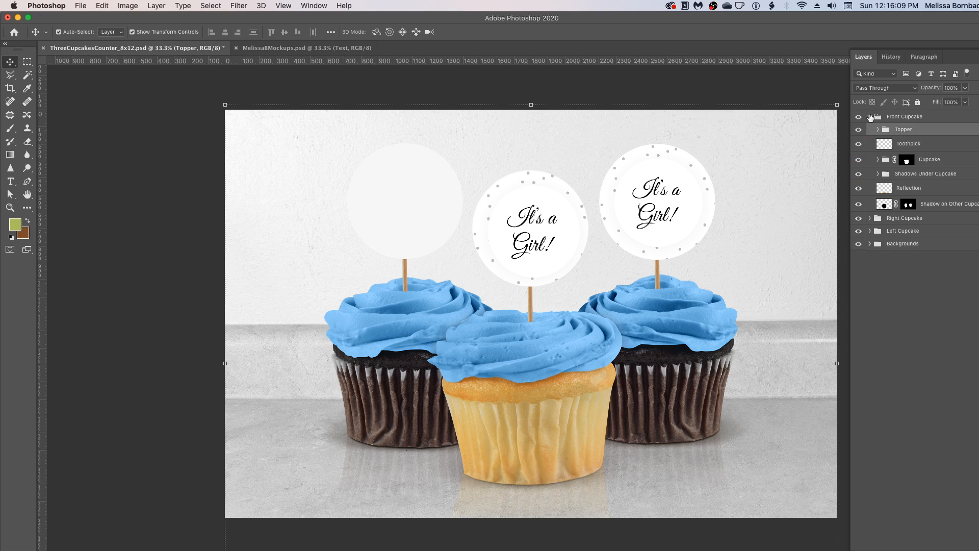
click(870, 116)
click(870, 142)
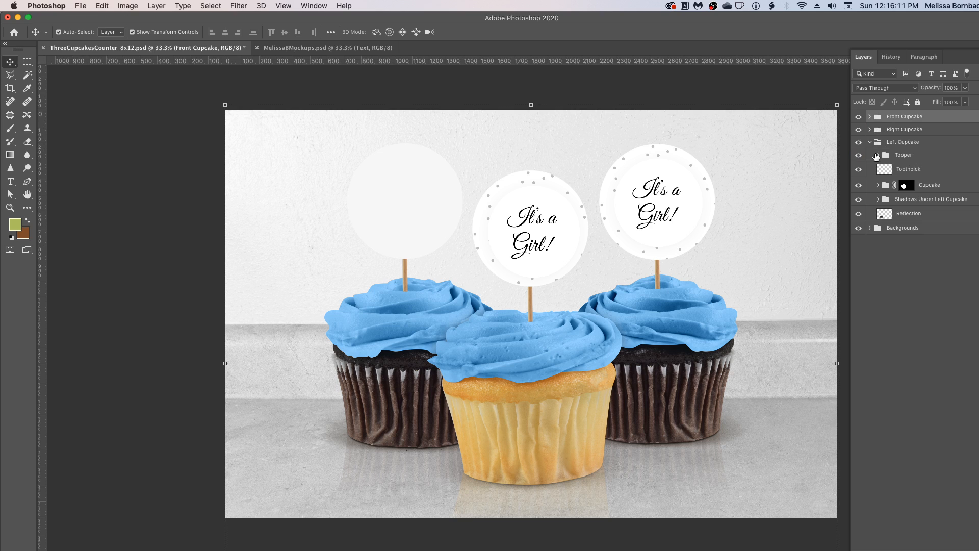
click(878, 156)
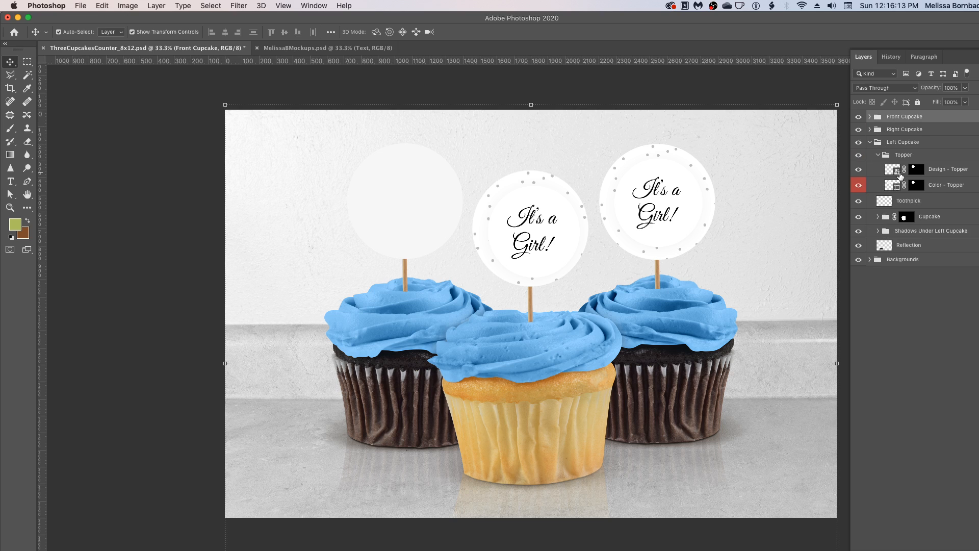
double_click(898, 173)
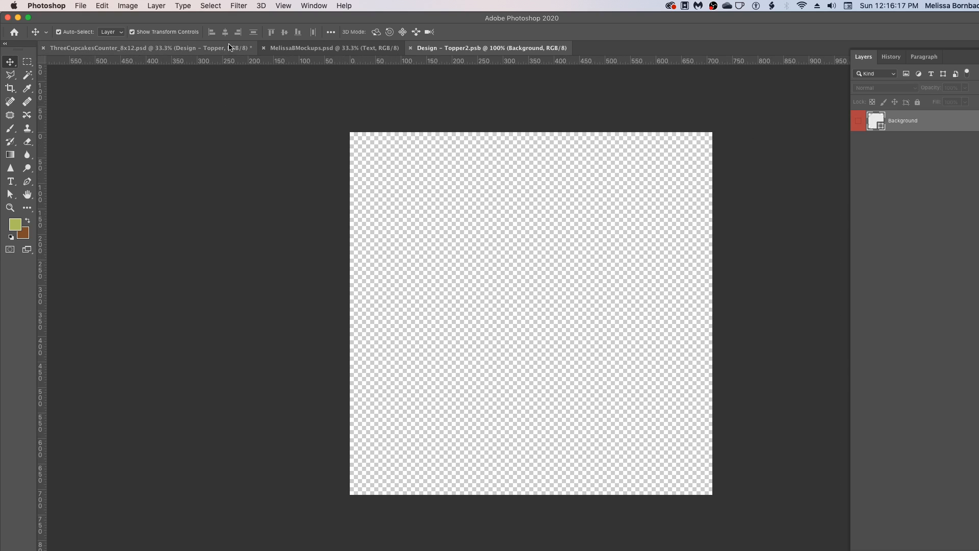
Paste the copied "It's a Girl!" artwork into Design – Topper2.psb, then save and close it to update the left cupcake's topper.
click(102, 6)
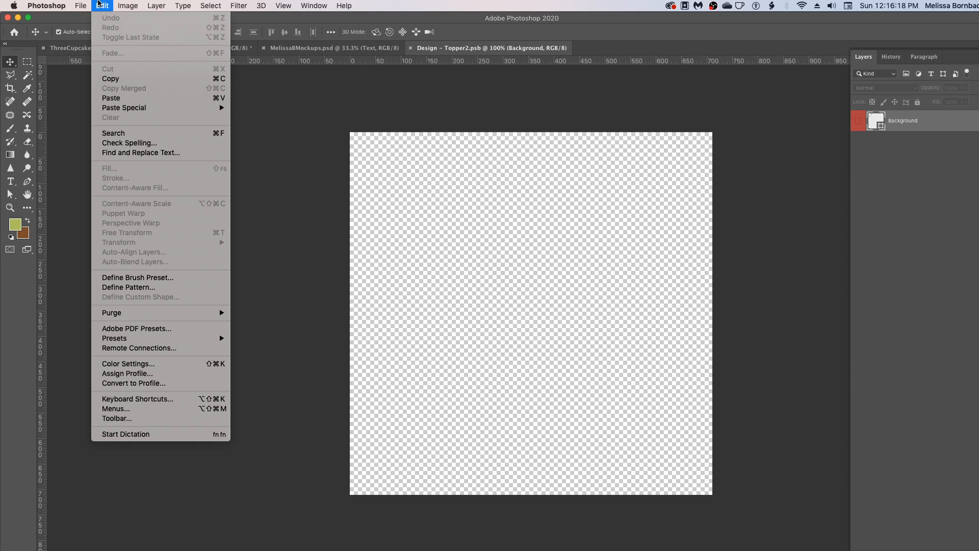
click(132, 98)
click(83, 5)
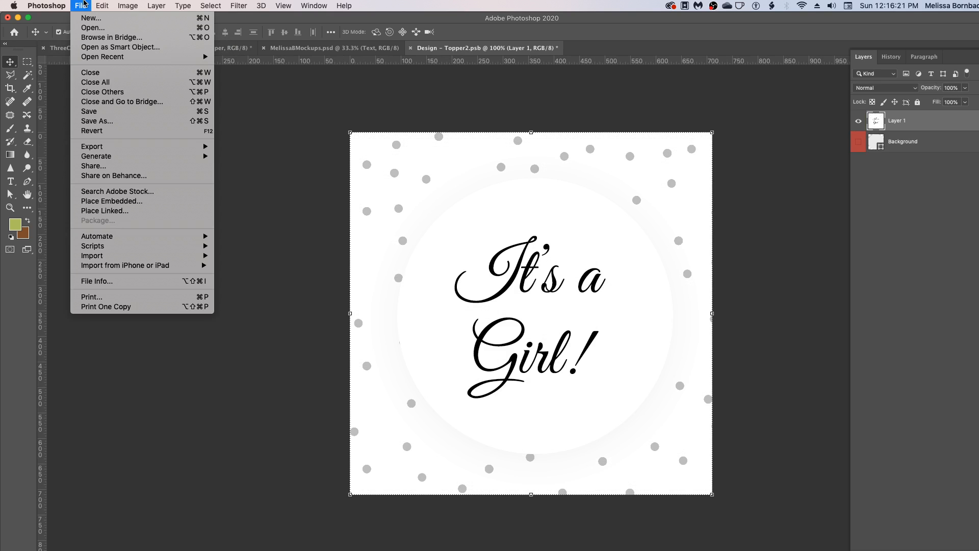
click(94, 111)
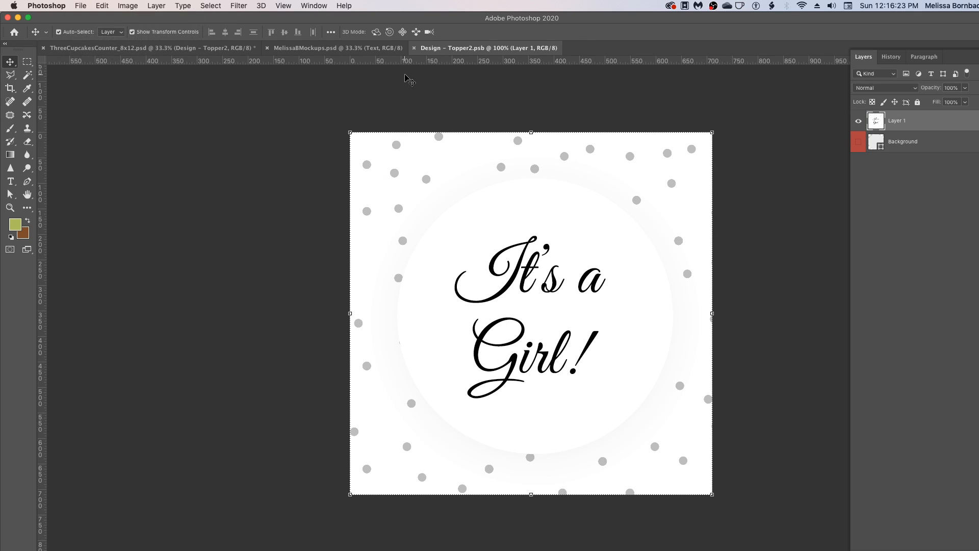
click(414, 48)
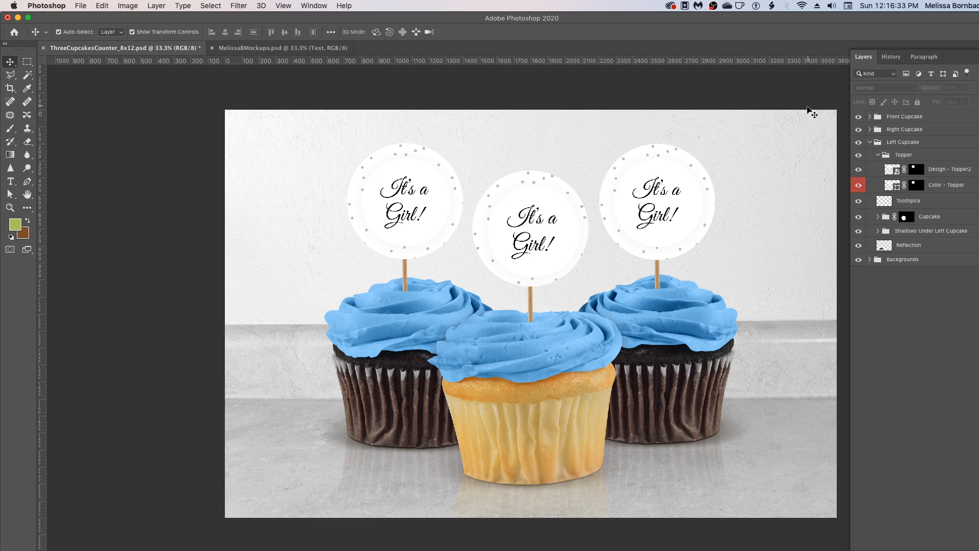
Hide the Topper groups inside the Left Cupcake, Right Cupcake and Front Cupcake groups.
click(860, 156)
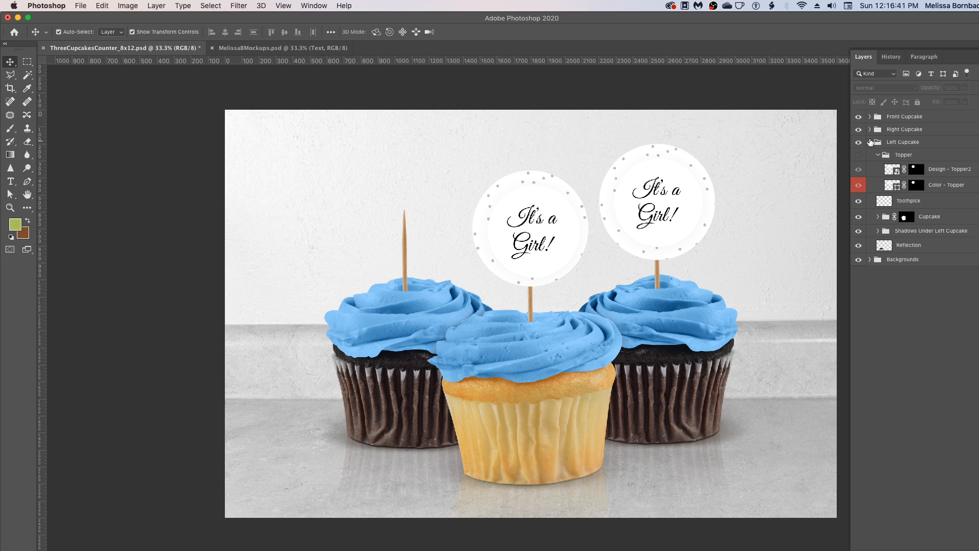
click(871, 142)
click(870, 129)
click(859, 141)
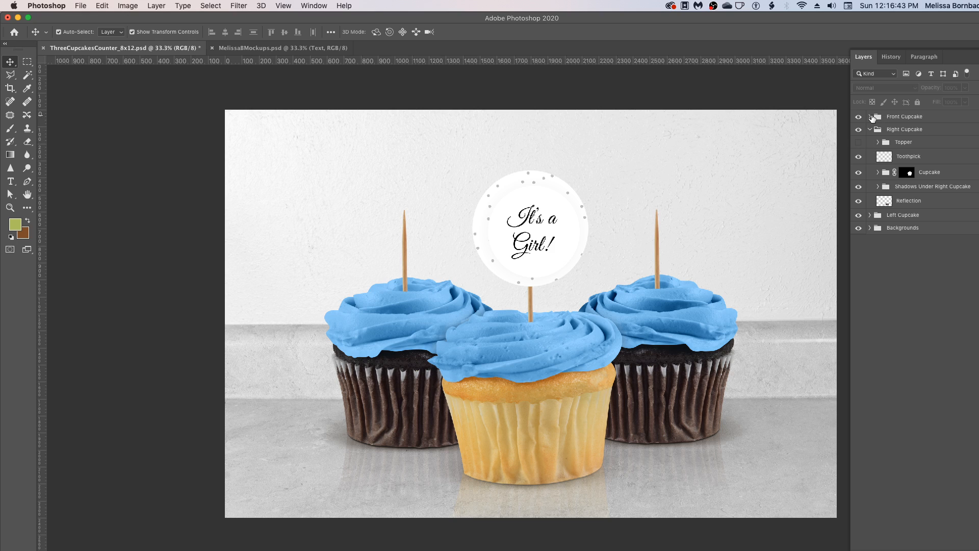
click(870, 117)
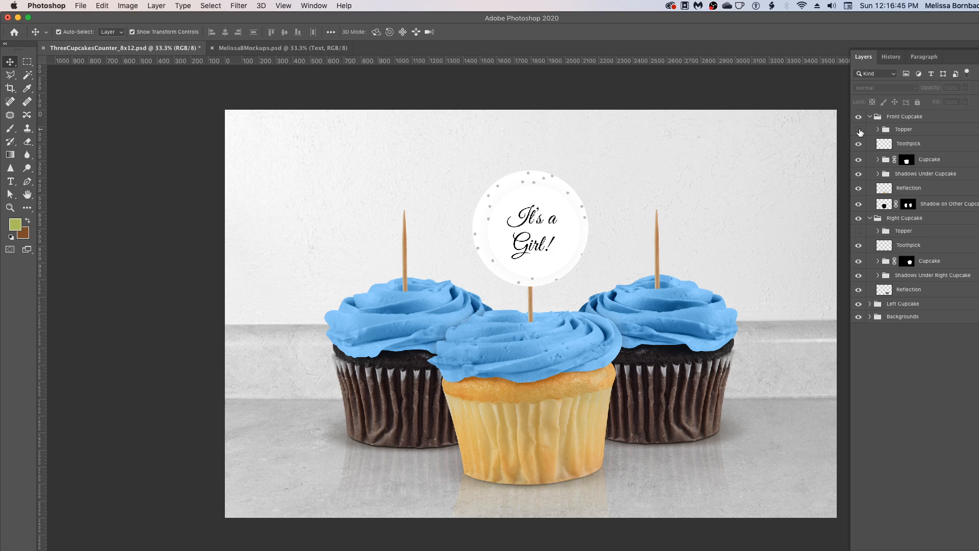
click(859, 131)
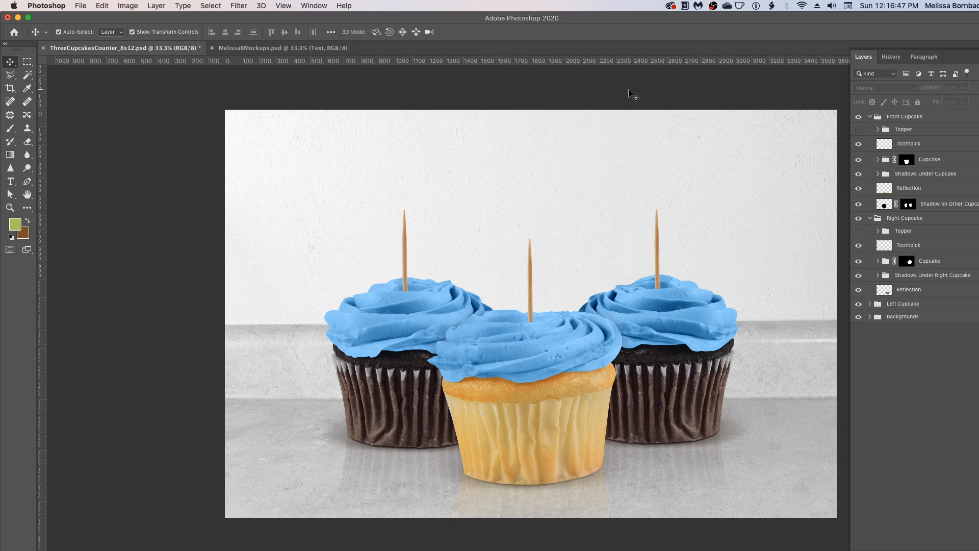
Open ItsAGirlTopper.jpg from the 1_Art folder, select the whole canvas and copy it.
click(80, 6)
click(88, 29)
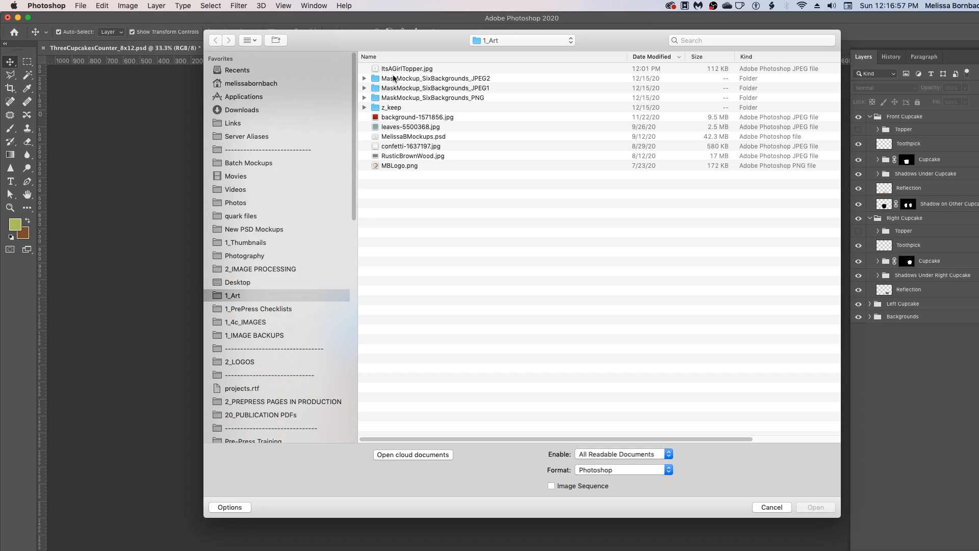
click(404, 71)
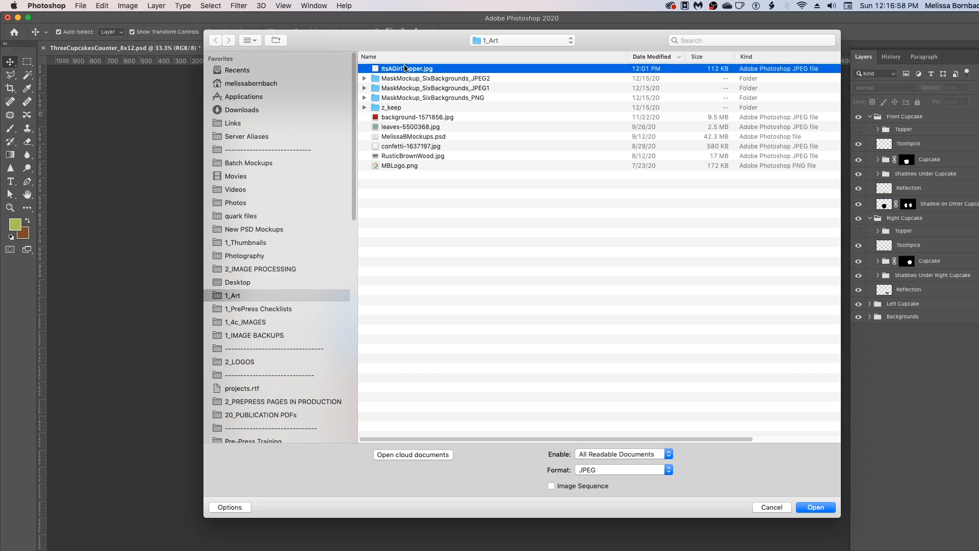
click(816, 507)
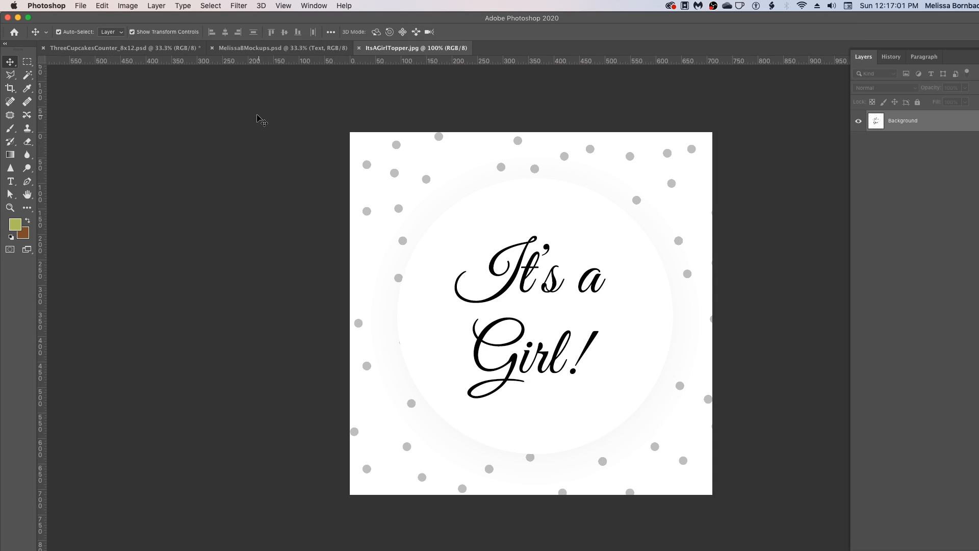
click(211, 5)
click(216, 16)
click(102, 6)
click(129, 81)
Paste the artwork into ThreeCupcakesCounter_8x12.psd and move it up over the front cupcake's toothpick.
click(118, 47)
click(101, 5)
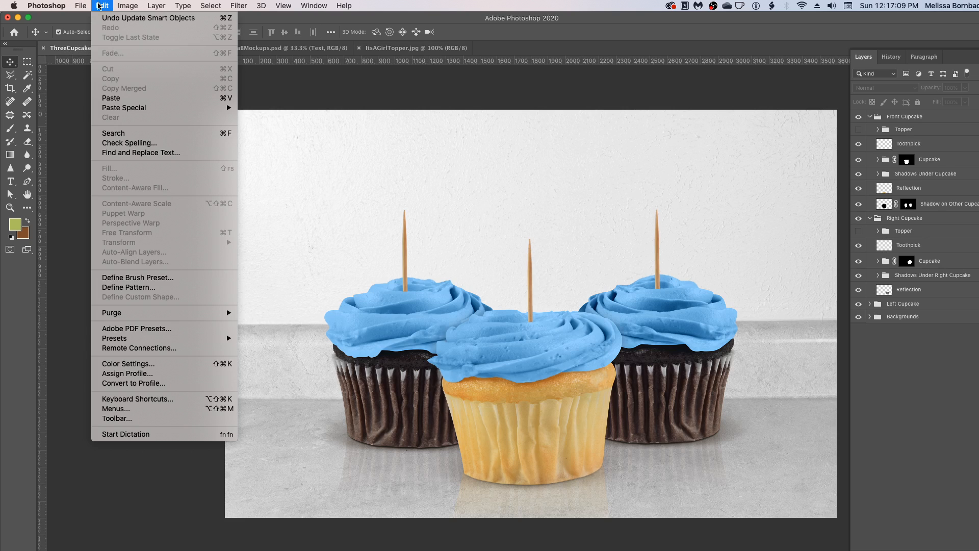
click(110, 98)
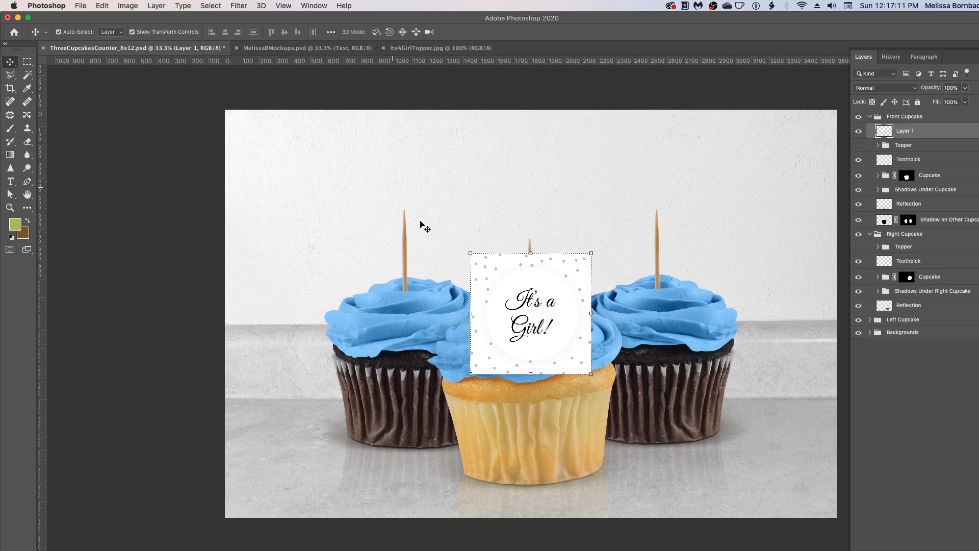
drag(514, 269, 516, 242)
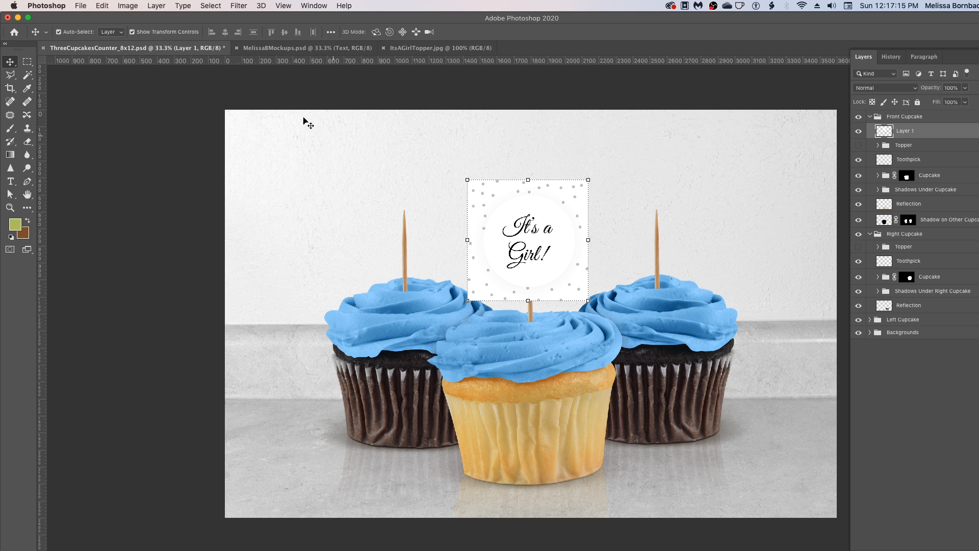
Scale the pasted artwork down to about 78% with Free Transform and center it on the front cupcake's toothpick.
click(105, 4)
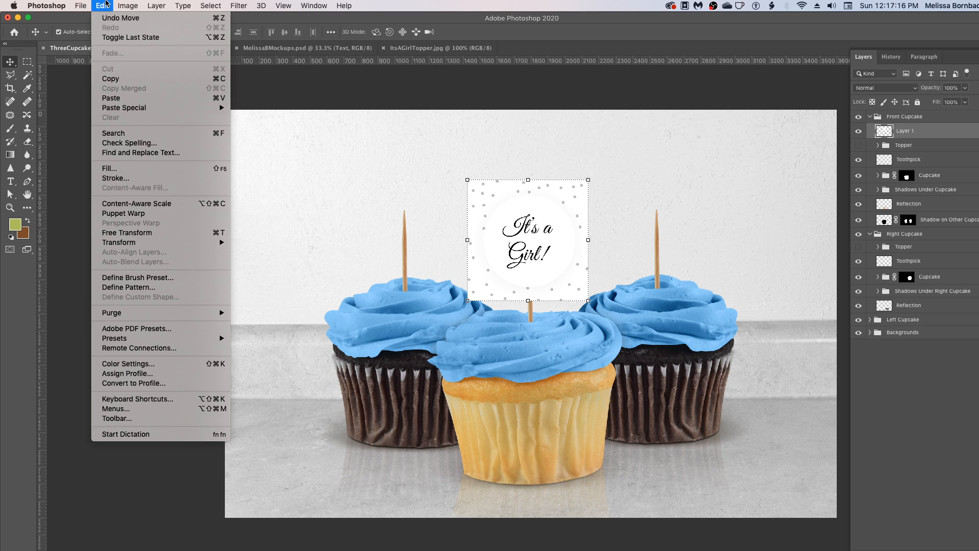
click(134, 232)
drag(466, 178, 493, 205)
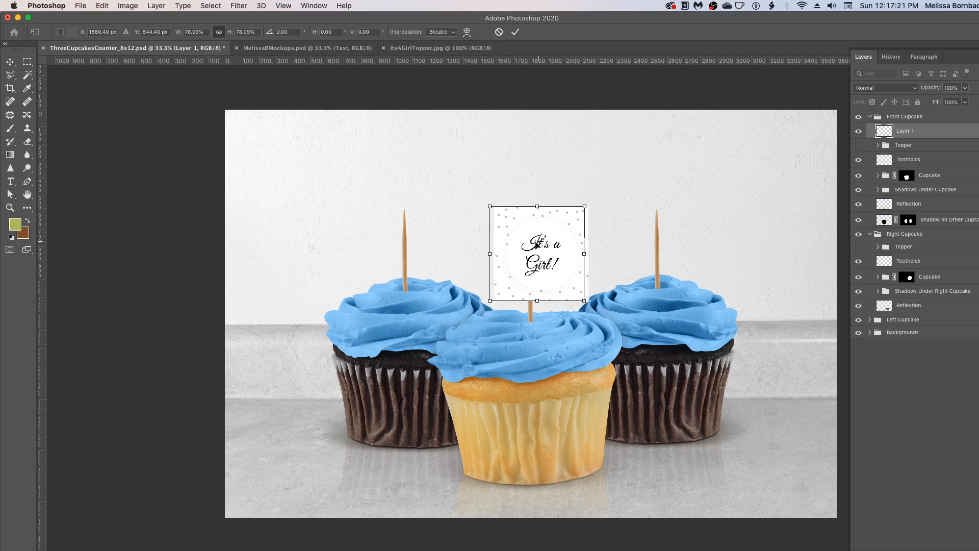
drag(544, 243, 532, 247)
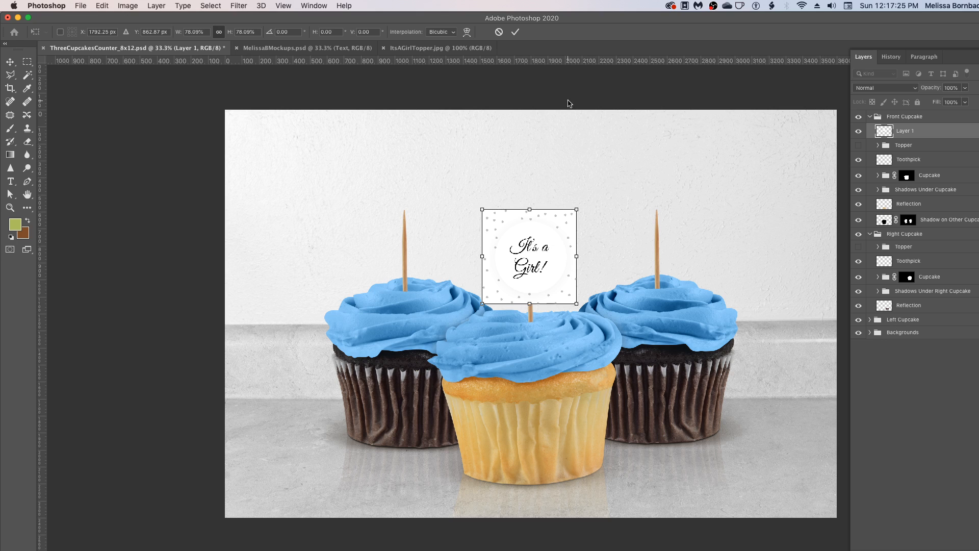
key(Return)
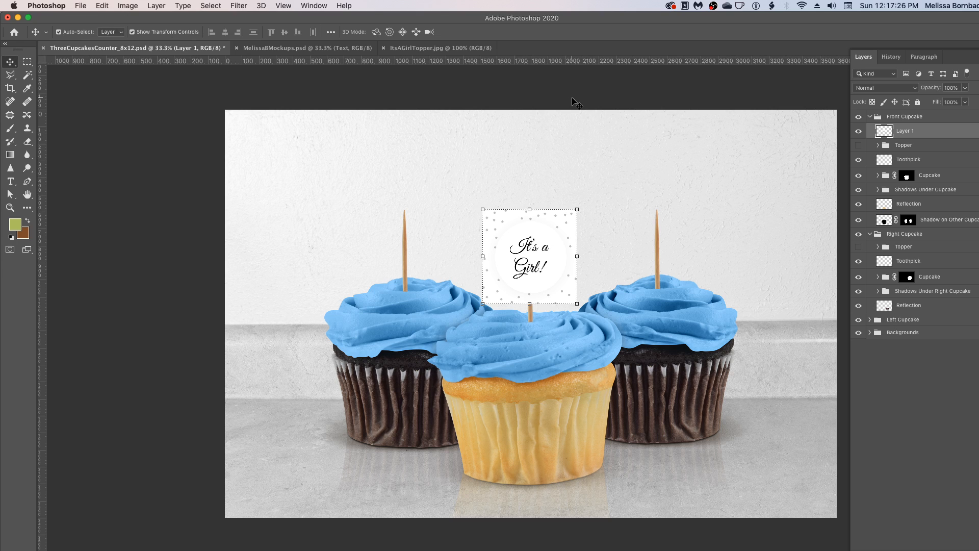
Duplicate the artwork layer Layer 1 and move the copy onto the right cupcake's toothpick.
right_click(905, 137)
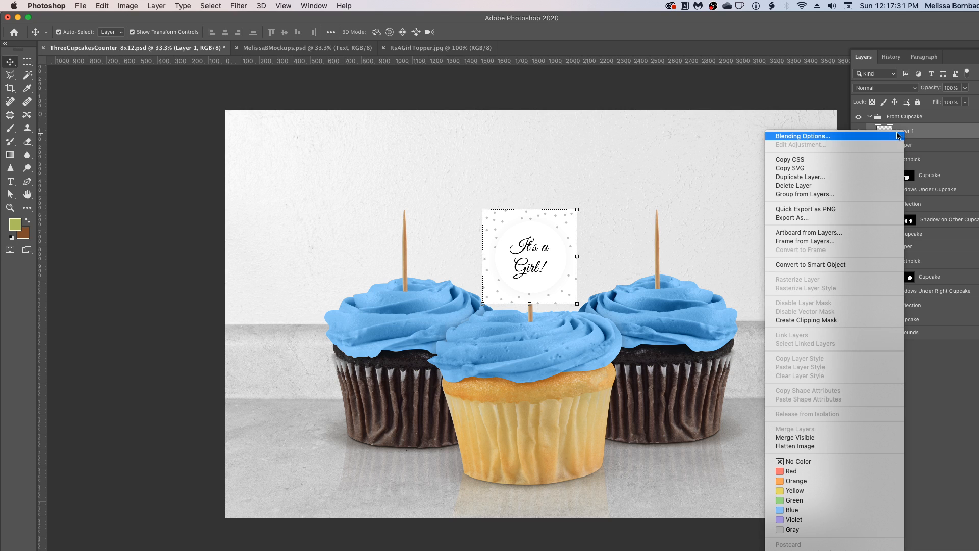
click(935, 126)
drag(922, 133, 928, 550)
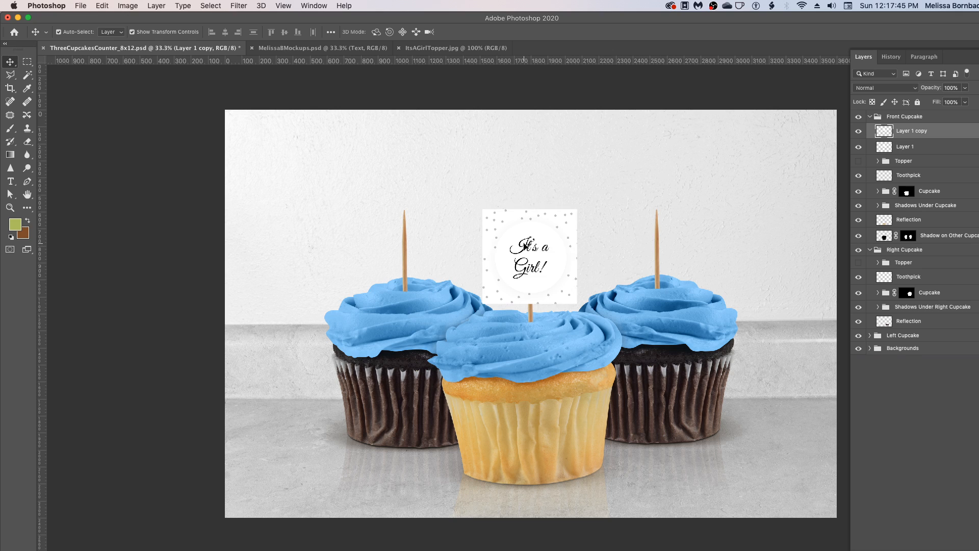
drag(526, 247, 654, 208)
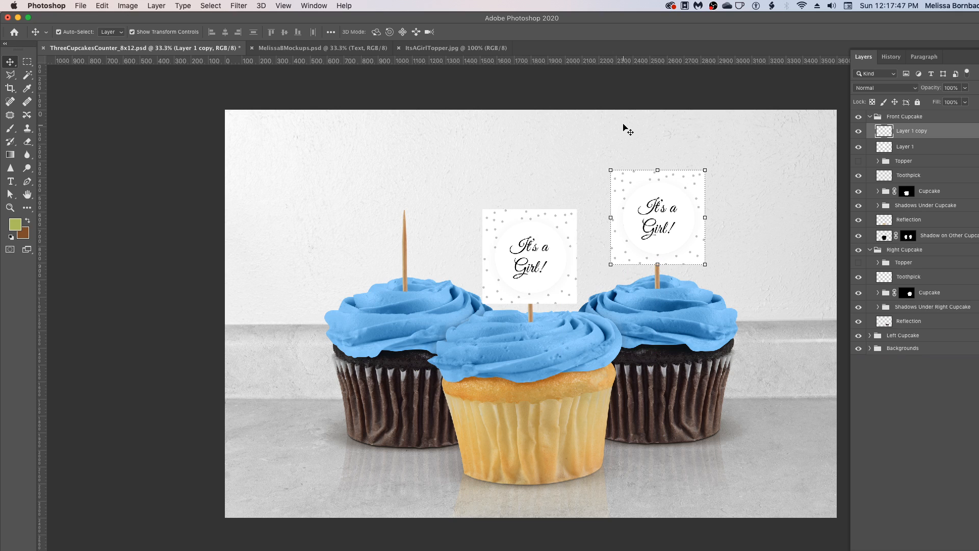
Duplicate Layer 1 copy, move the new square onto the left cupcake's toothpick and deselect the layer.
key(super)
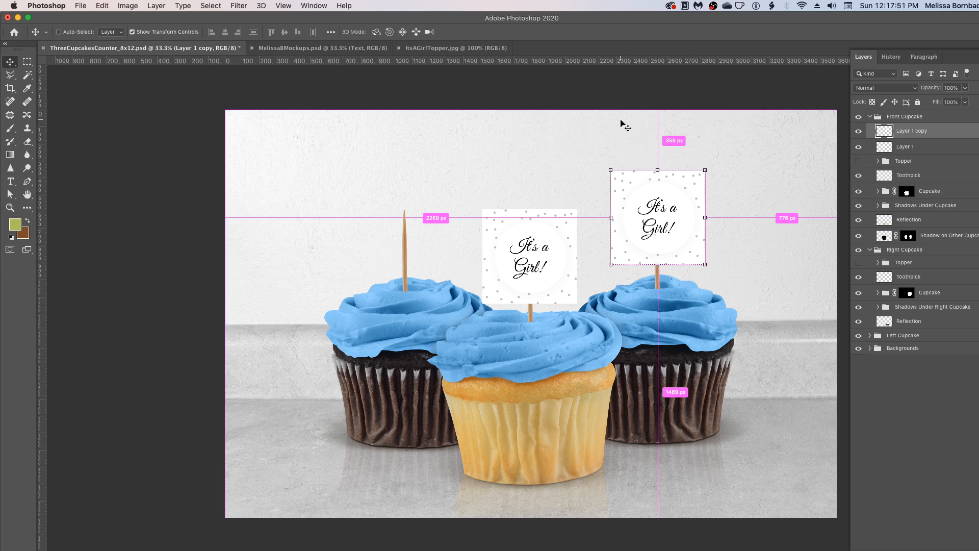
key(super+j)
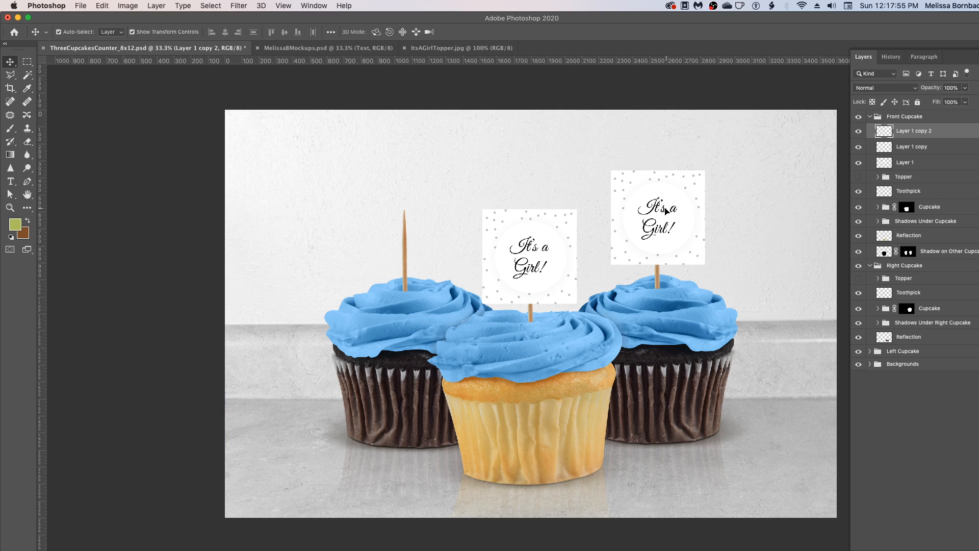
drag(667, 211, 413, 219)
click(614, 74)
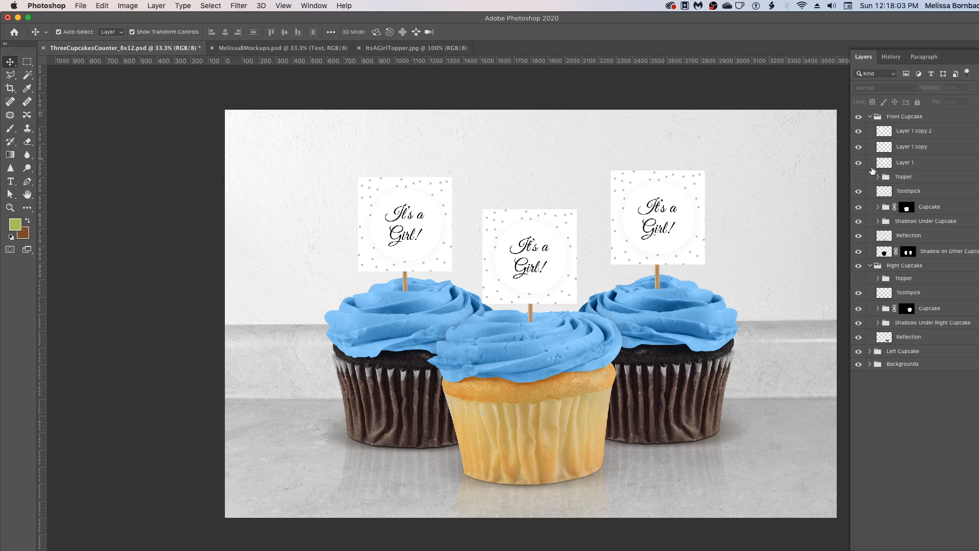
Hide the Toothpick layers in the Front Cupcake, Right Cupcake and Left Cupcake groups.
click(859, 192)
click(859, 293)
click(869, 351)
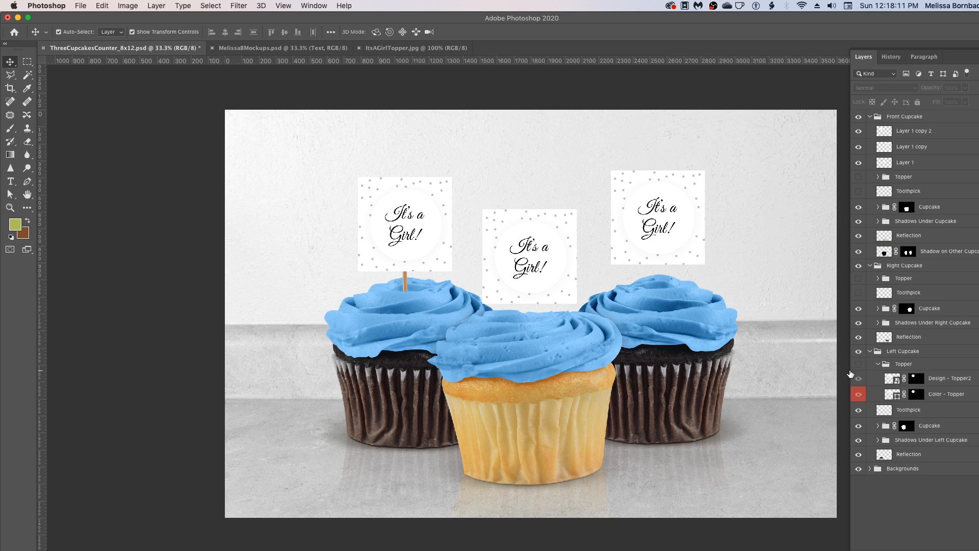
click(858, 410)
Move the right, front and left artwork squares down until they rest on the frosting, then deselect the layers.
click(893, 146)
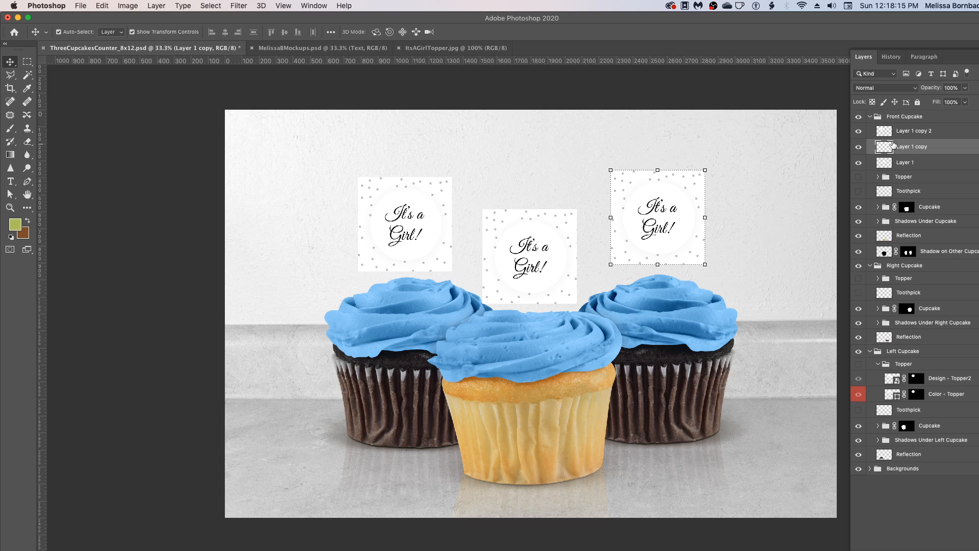
drag(654, 202, 653, 220)
drag(540, 250, 540, 265)
drag(416, 227, 419, 242)
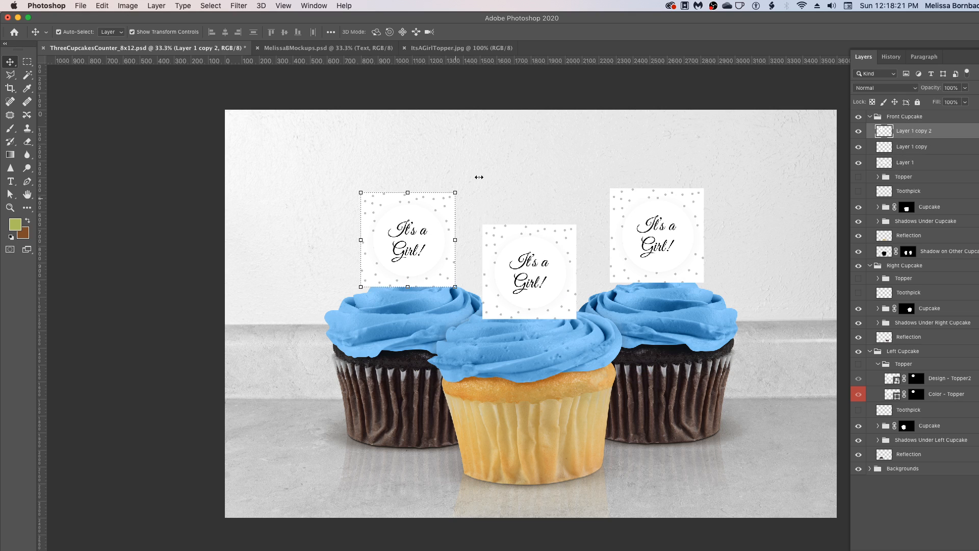
click(587, 88)
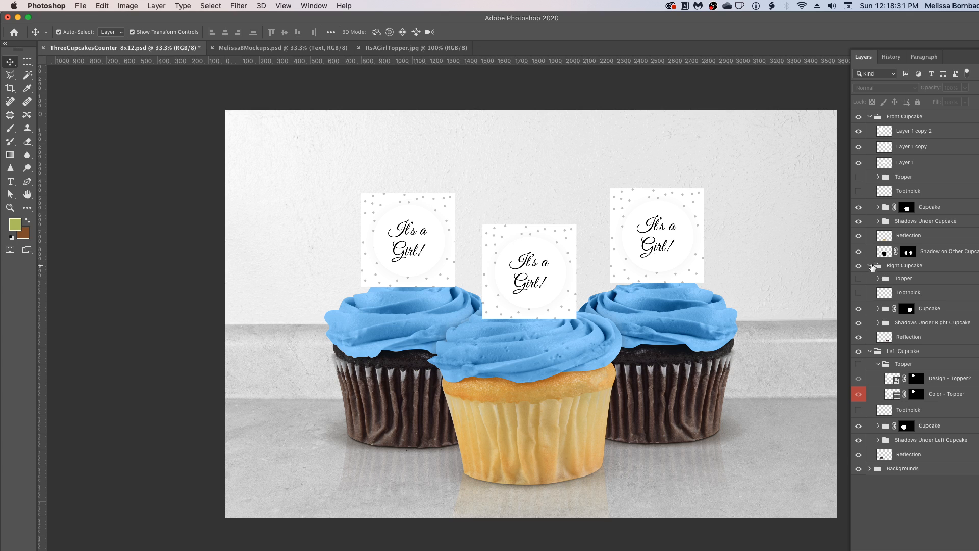
Recolor the front cupcake's Color - Frosting layer to the pink f276d0.
click(878, 207)
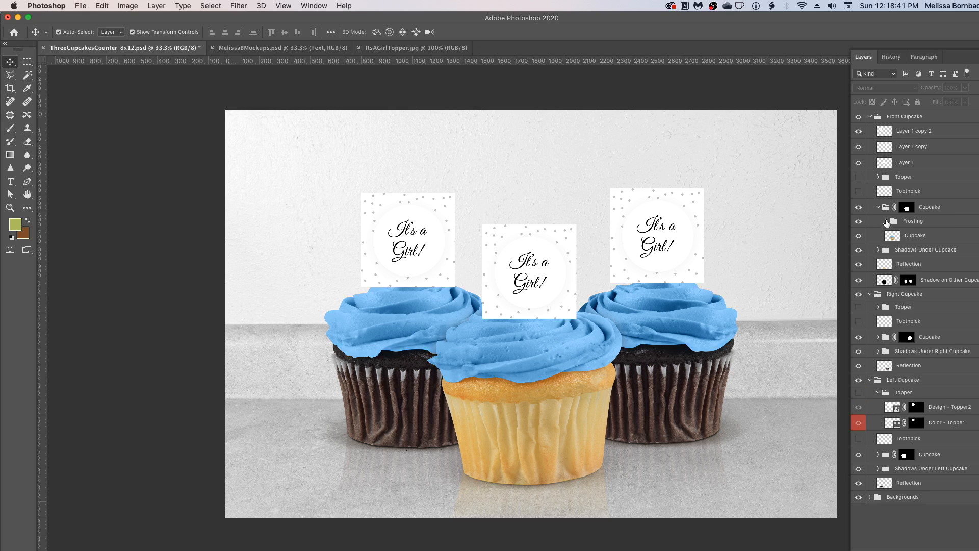
click(886, 221)
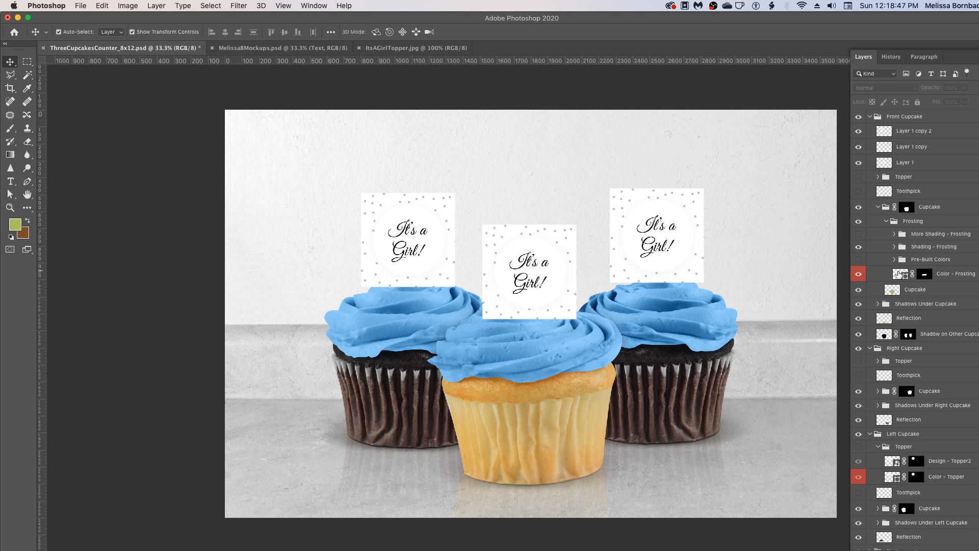
double_click(906, 276)
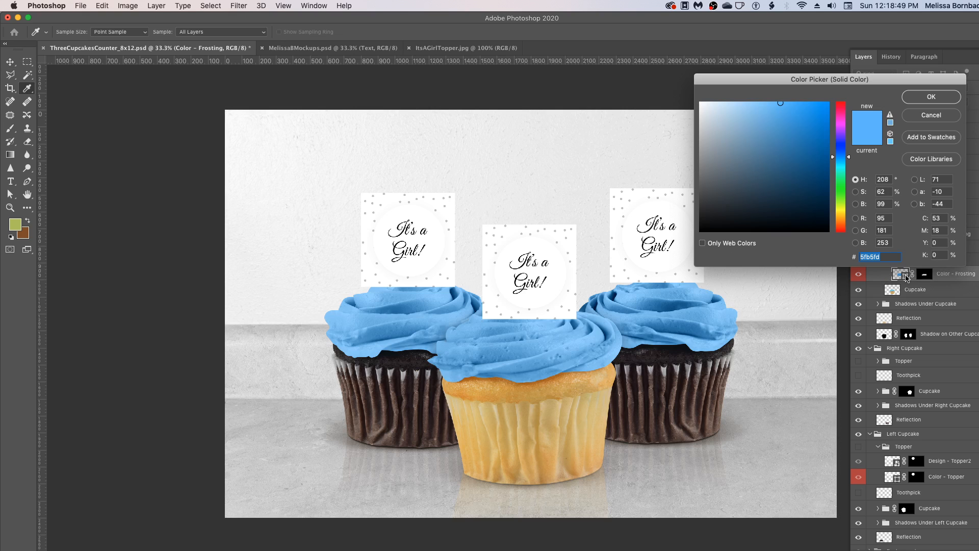
drag(796, 80, 487, 41)
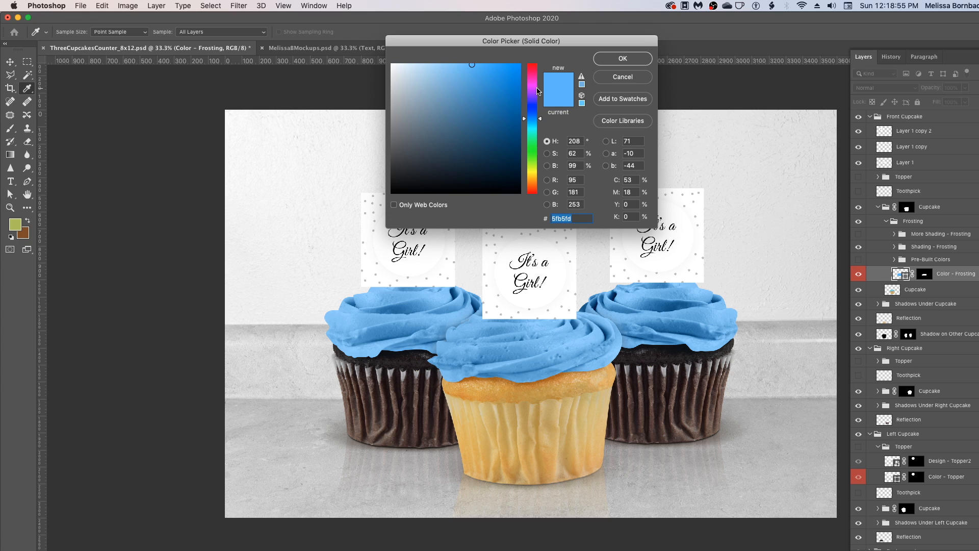
click(532, 86)
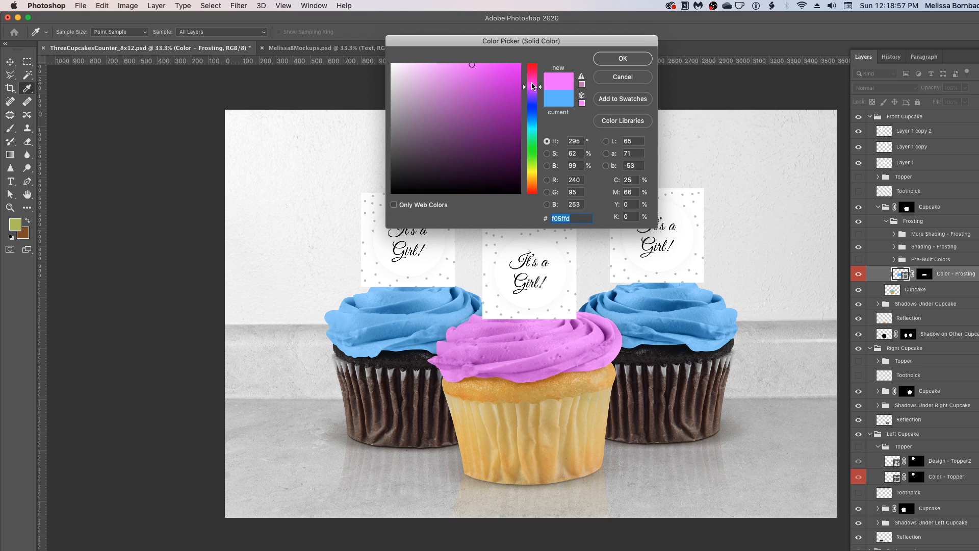
drag(532, 87, 533, 81)
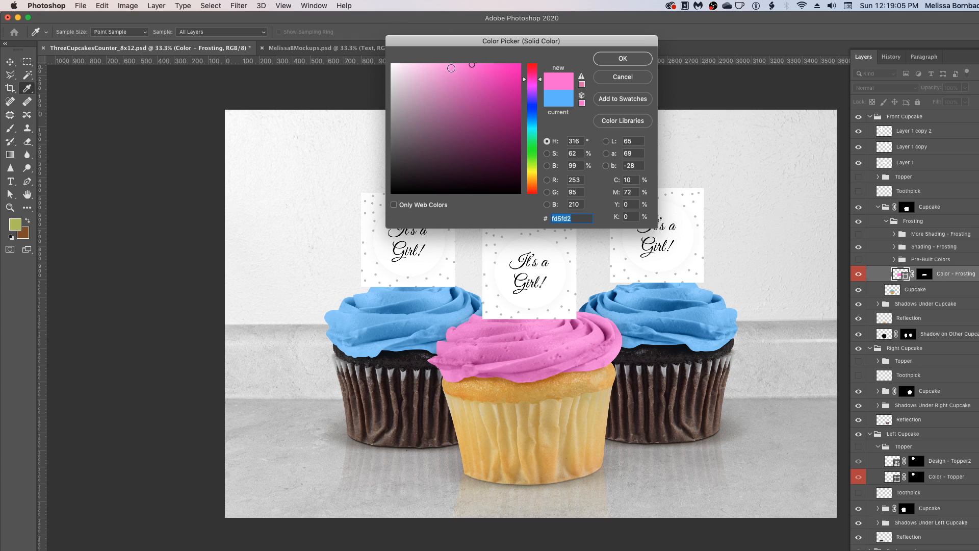
drag(451, 68, 457, 69)
Copy the hex code of the front frosting's new pink, accept the color and collapse the front cupcake's subgroups.
click(572, 218)
drag(584, 219, 541, 216)
key(super+c)
click(624, 58)
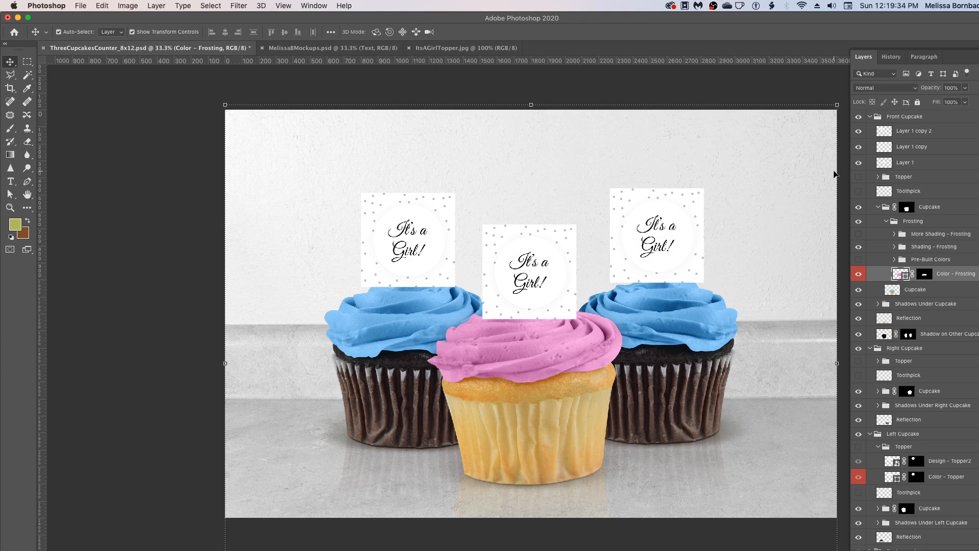
click(887, 221)
click(878, 207)
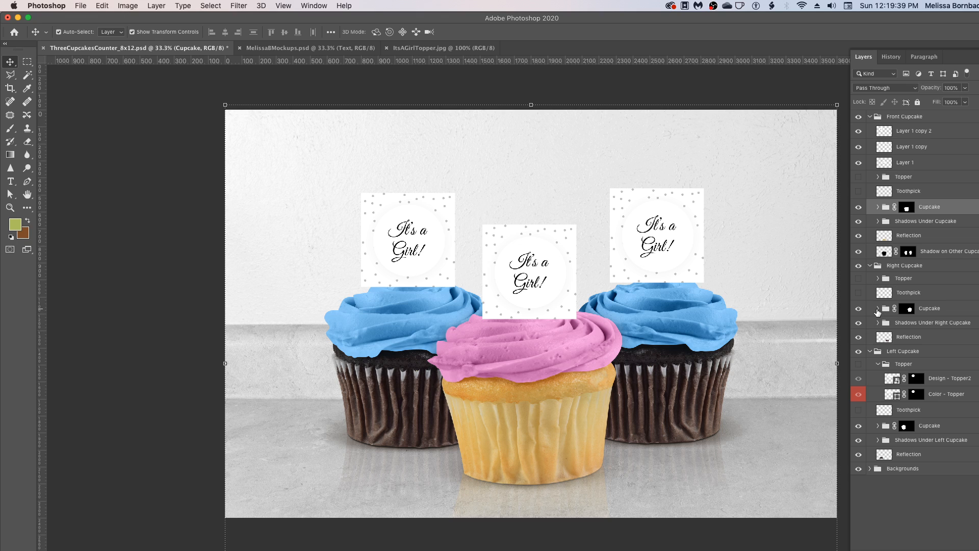
Set the right cupcake's Color - Frosting layer to the copied pink f276d0 and collapse the Right Cupcake group.
click(877, 309)
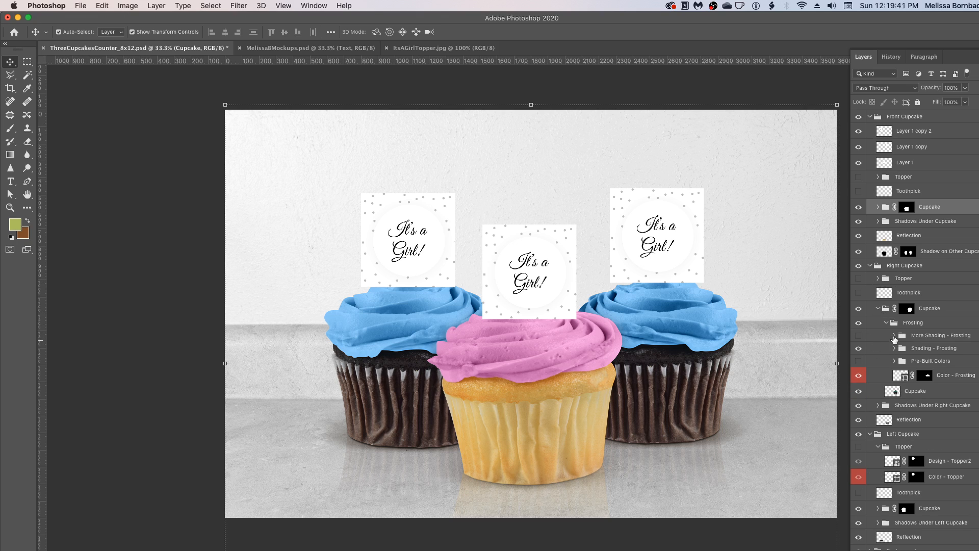
double_click(905, 379)
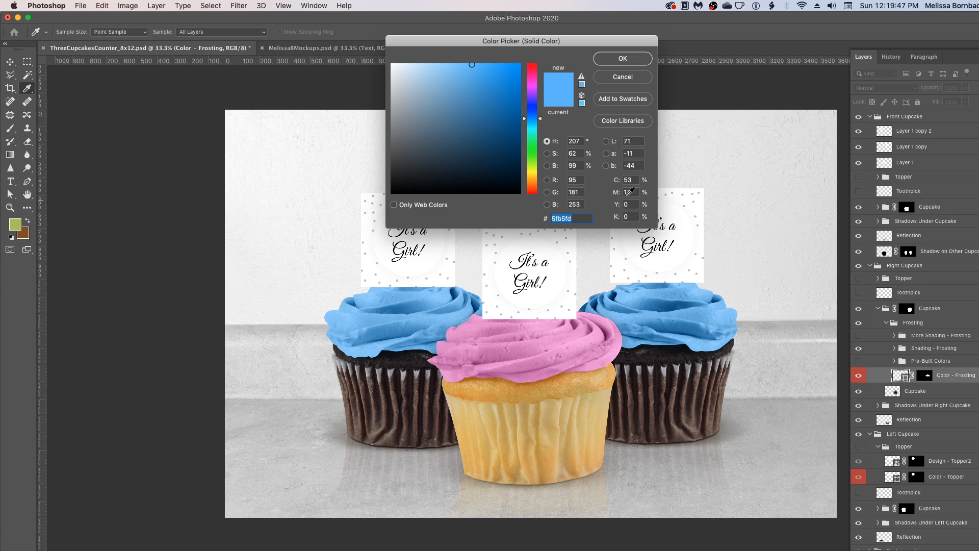
click(582, 219)
drag(582, 218, 553, 215)
key(super+v)
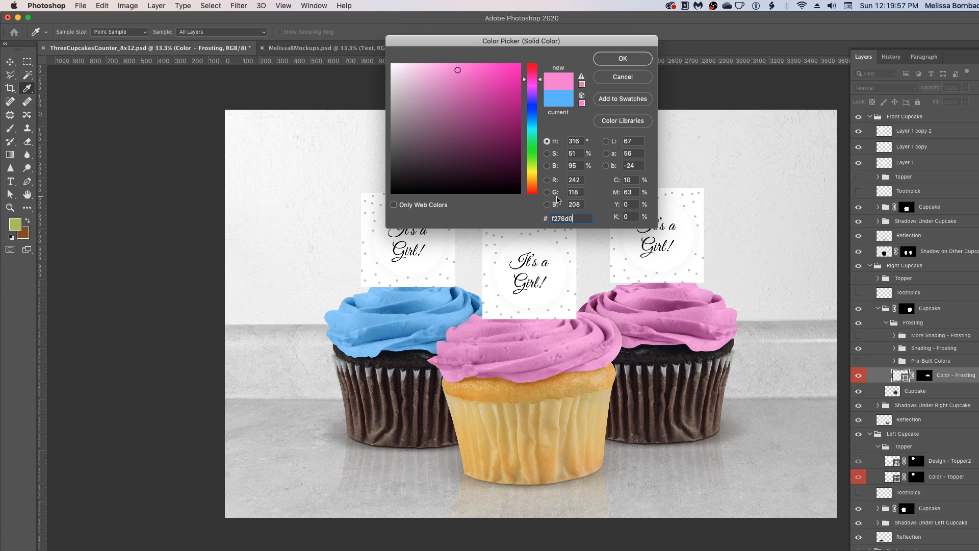
click(620, 59)
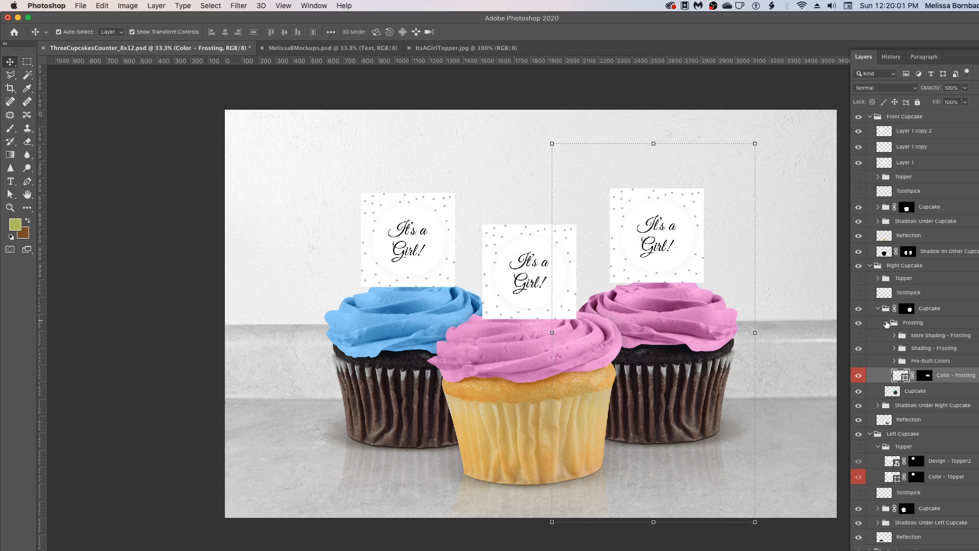
click(886, 322)
click(879, 308)
click(870, 265)
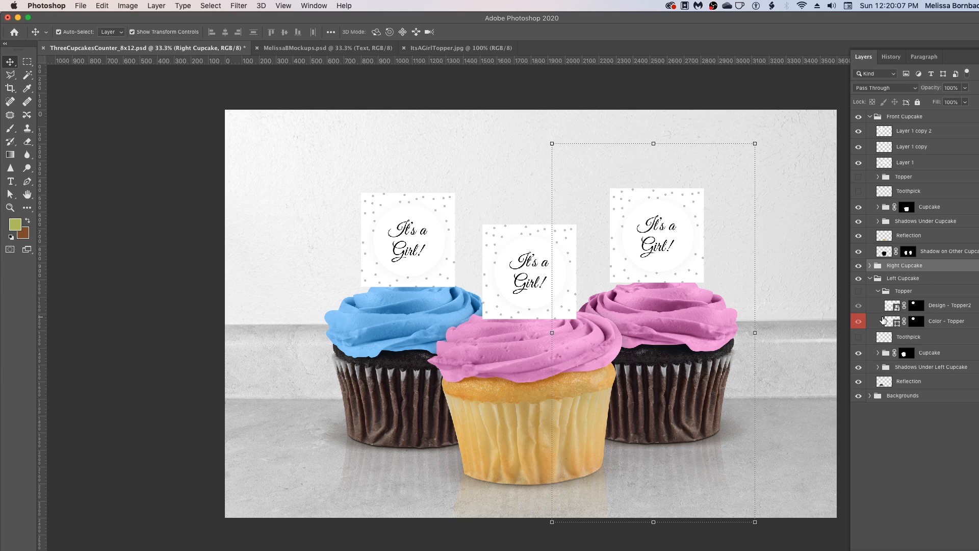
Set the left cupcake's Color - Frosting layer to the copied pink f276d0.
click(878, 353)
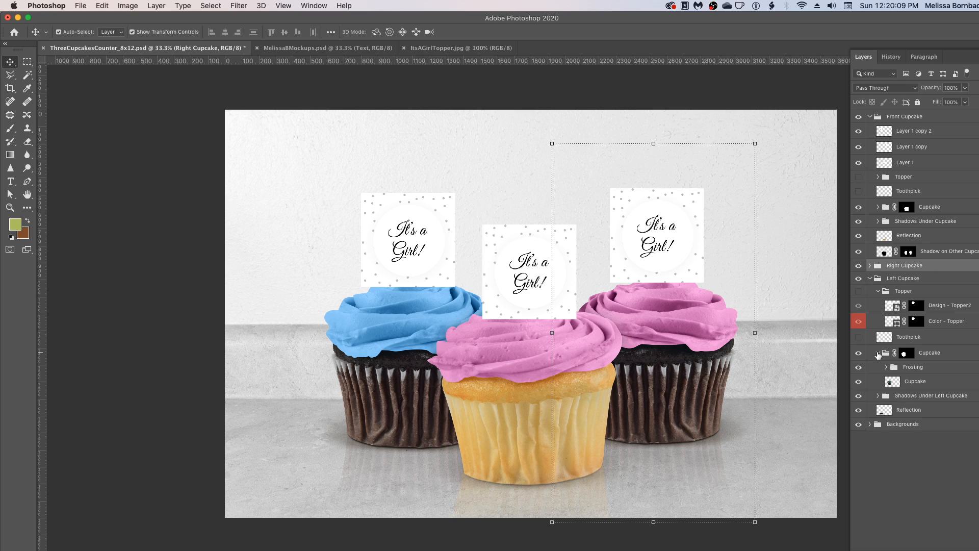
click(886, 367)
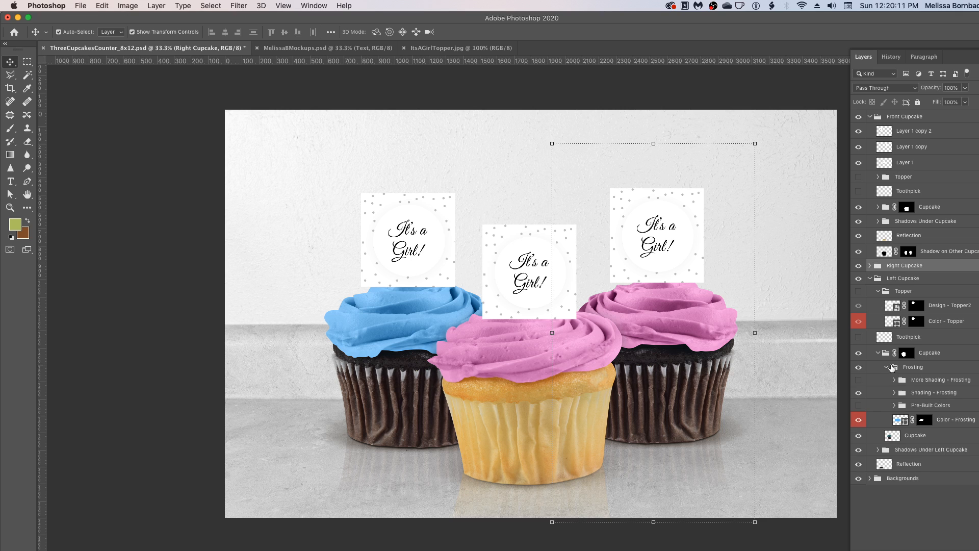
double_click(907, 421)
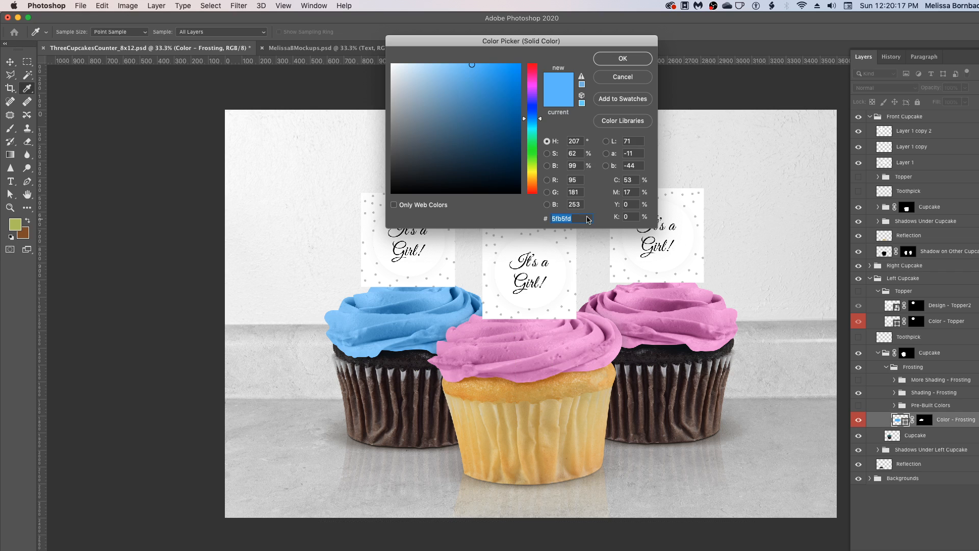
drag(579, 219, 552, 219)
key(super+v)
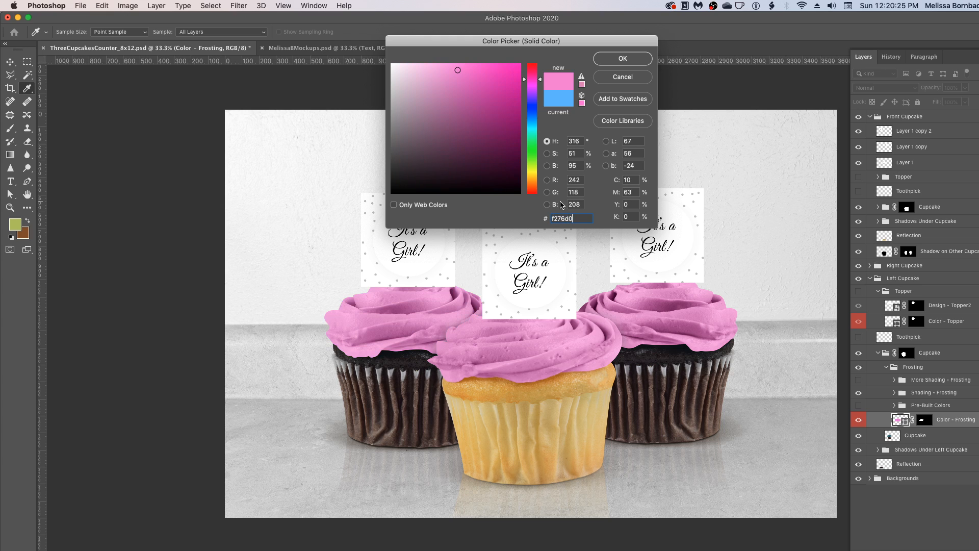
click(623, 59)
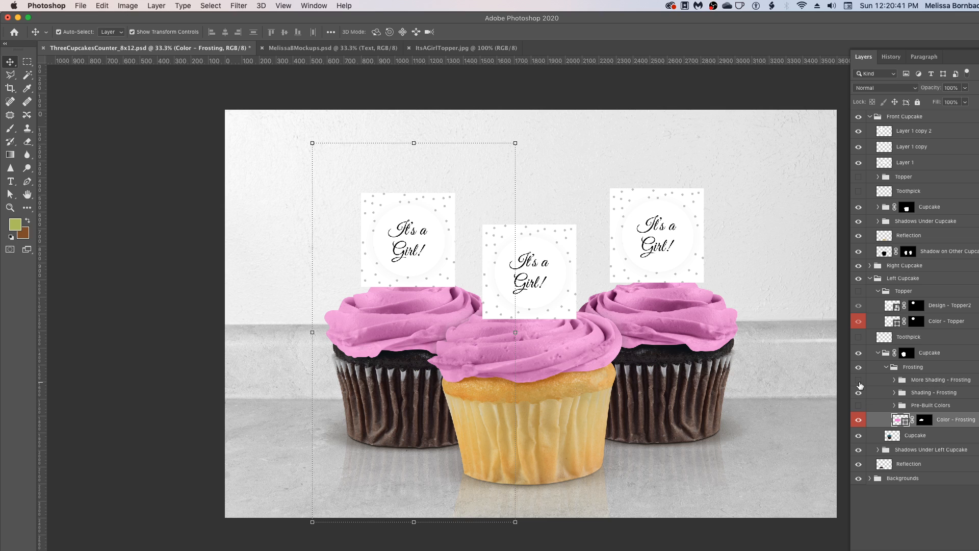
Show the left cupcake's More Shading - Frosting group and set its opacity to 57%.
click(932, 382)
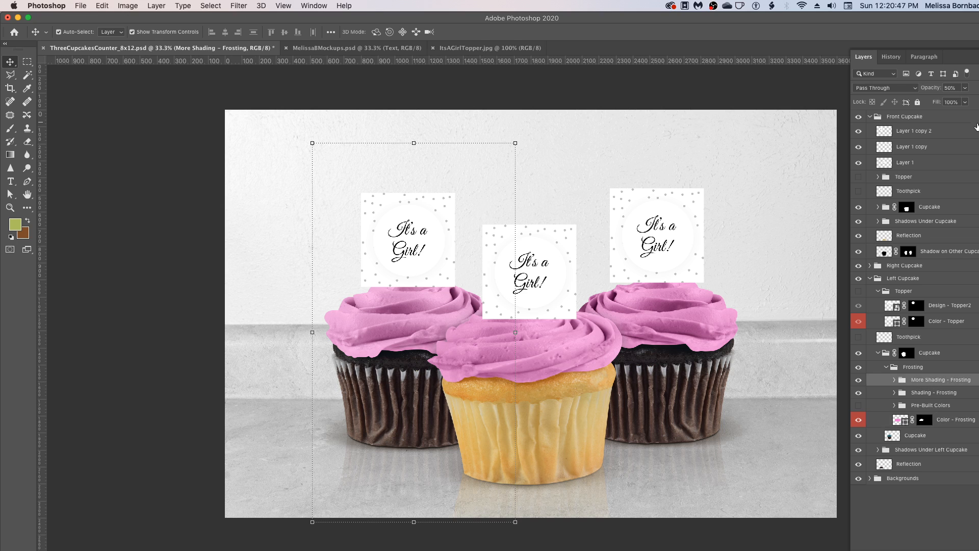
click(965, 102)
drag(965, 102, 978, 102)
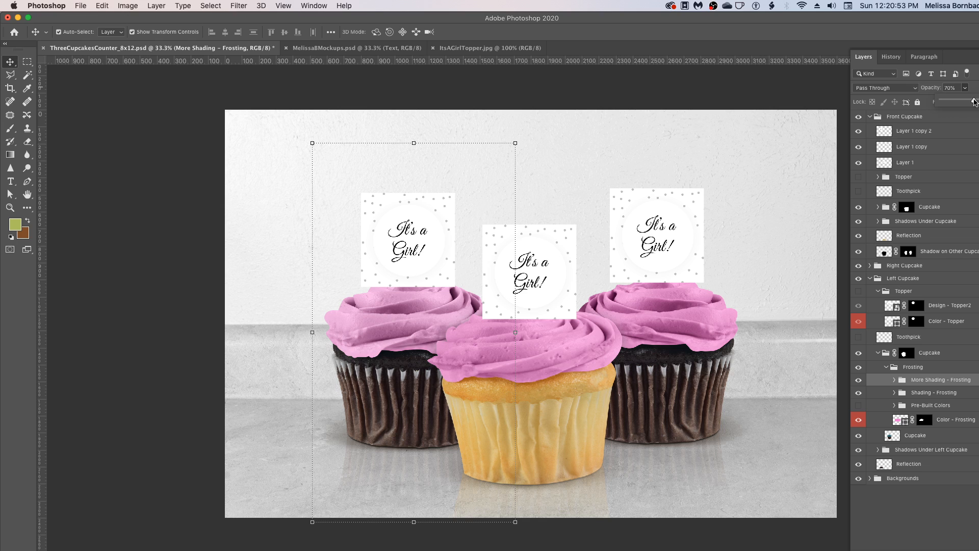
click(965, 90)
click(966, 90)
mouse_move(967, 103)
mouse_down()
mouse_move(978, 102)
mouse_move(944, 104)
mouse_move(960, 104)
mouse_up()
click(964, 87)
Adjust the opacity of the Cast Shadow layer in the Shadows Under Left Cupcake group, then deselect the layers.
click(878, 450)
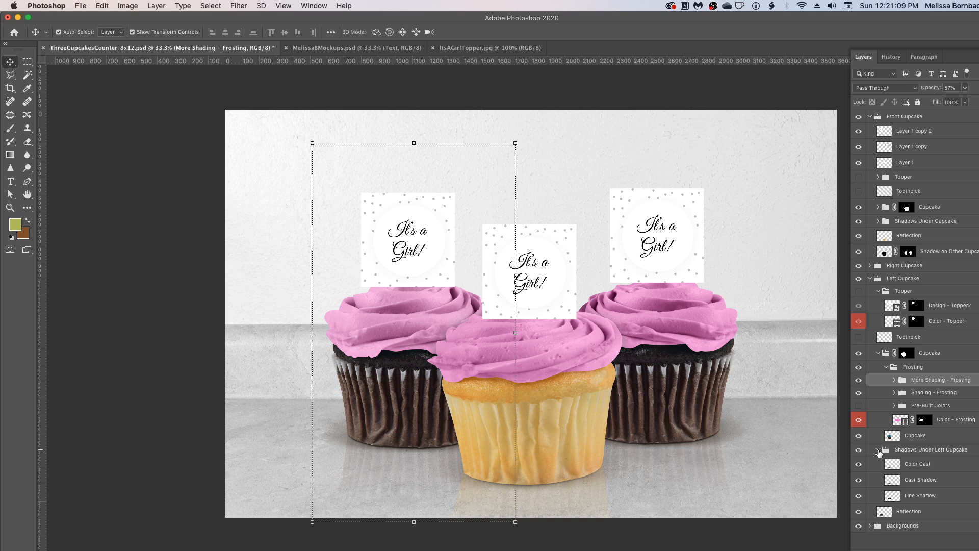
click(878, 450)
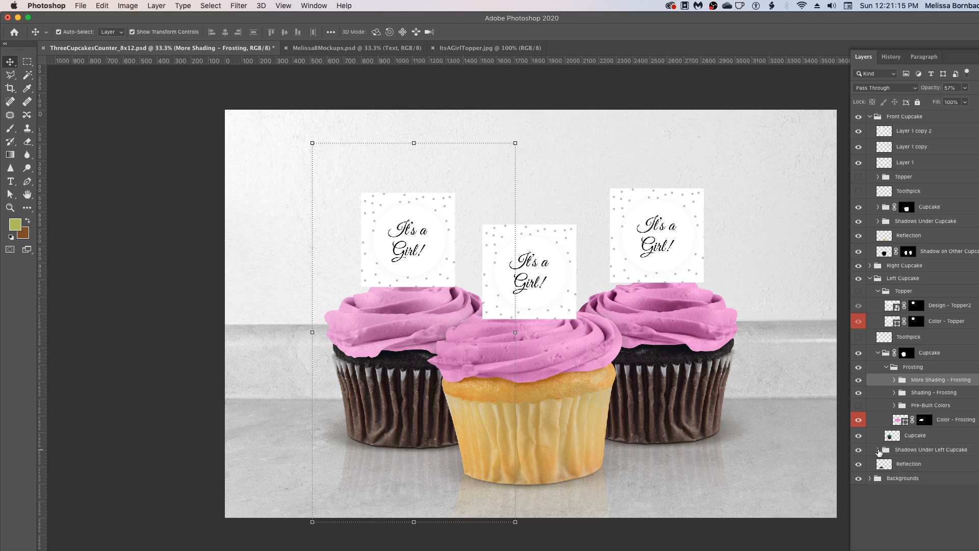
click(878, 451)
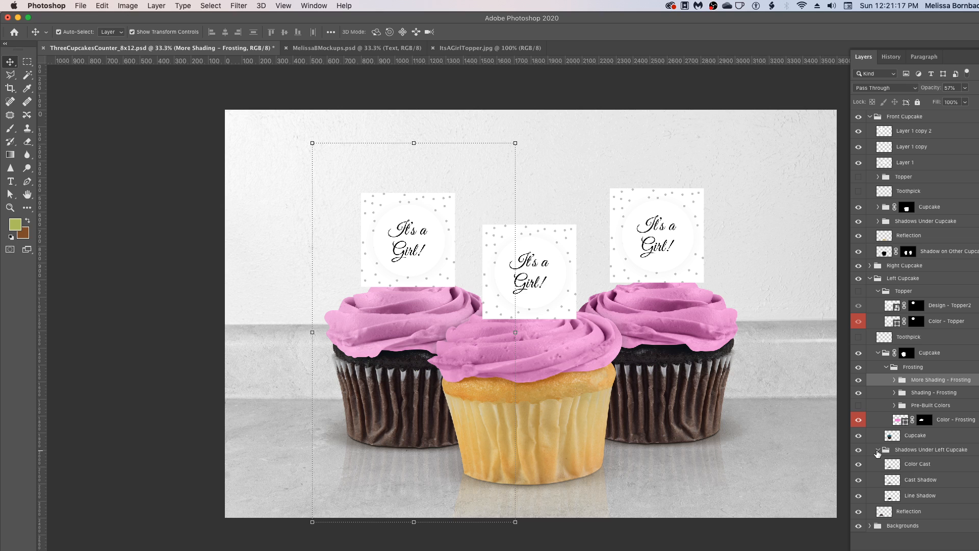
click(917, 482)
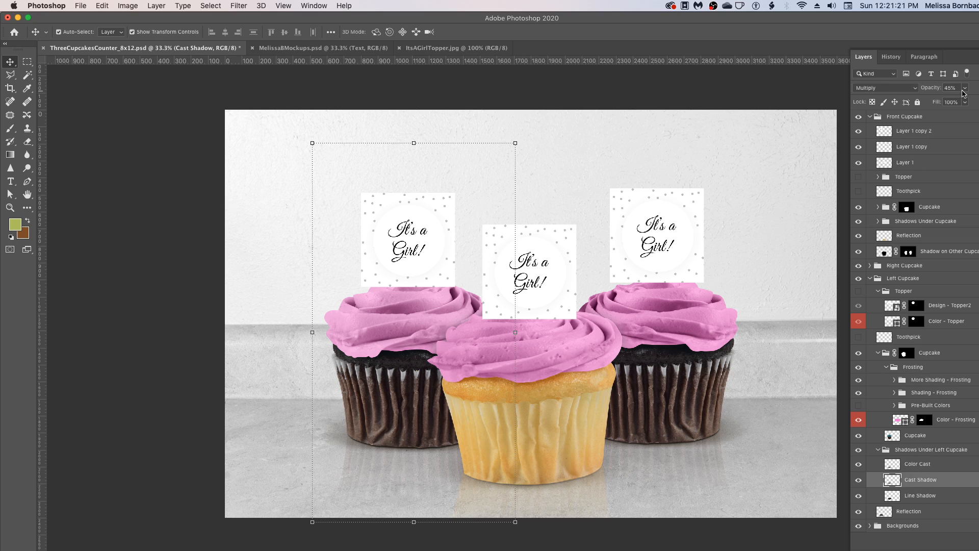
click(965, 89)
mouse_move(966, 102)
mouse_down()
mouse_move(978, 101)
mouse_move(963, 101)
mouse_up()
click(940, 392)
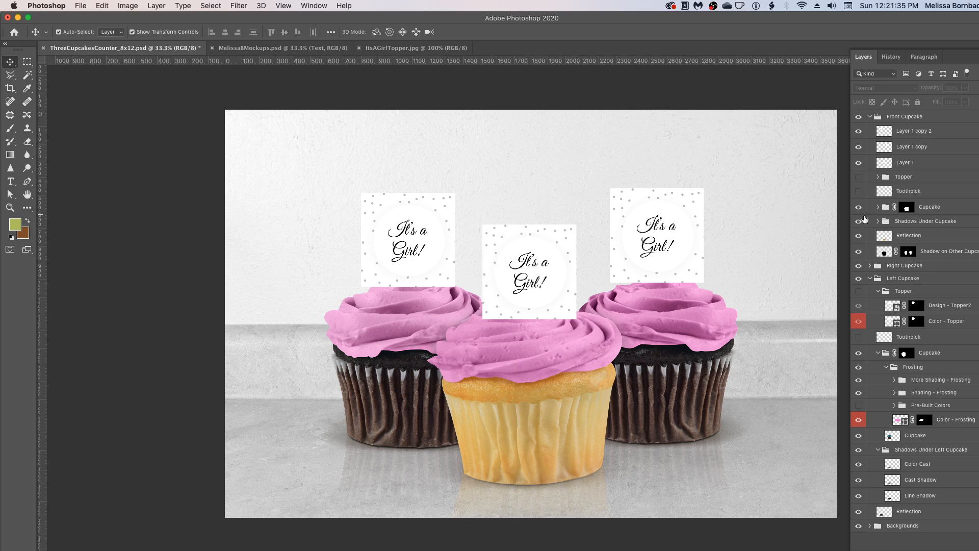
Preview the mockup without its Counter Background, restore both background layers and collapse the Backgrounds group.
click(870, 526)
scroll(890, 458, down, 1)
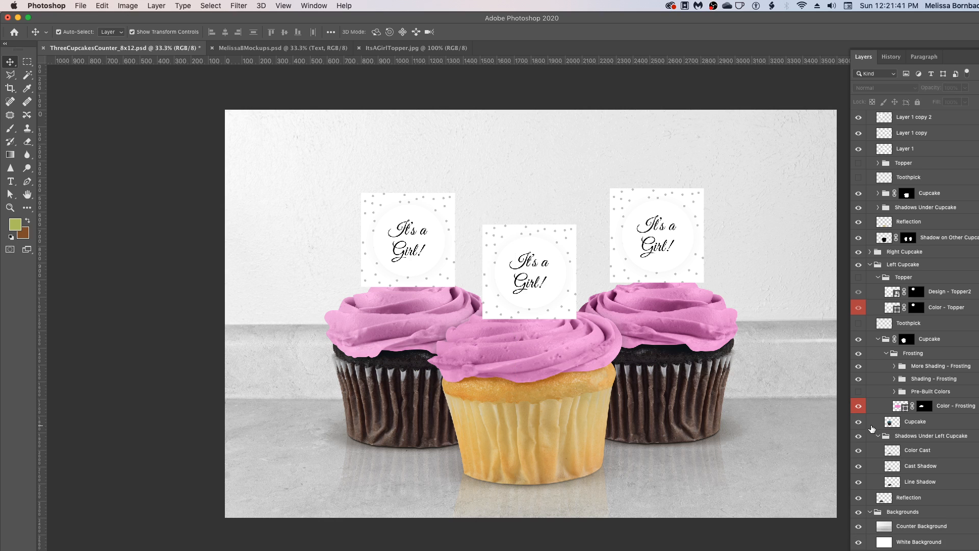
click(871, 513)
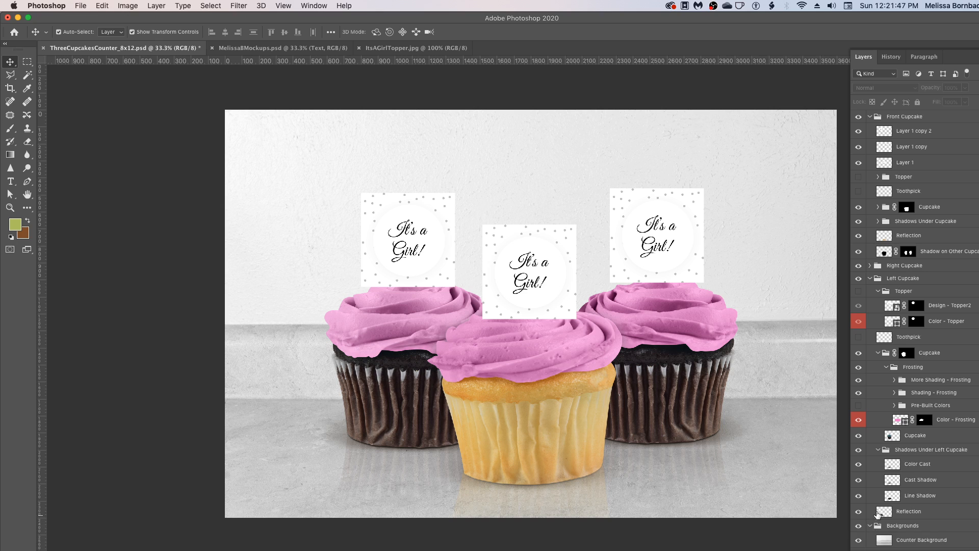
click(870, 526)
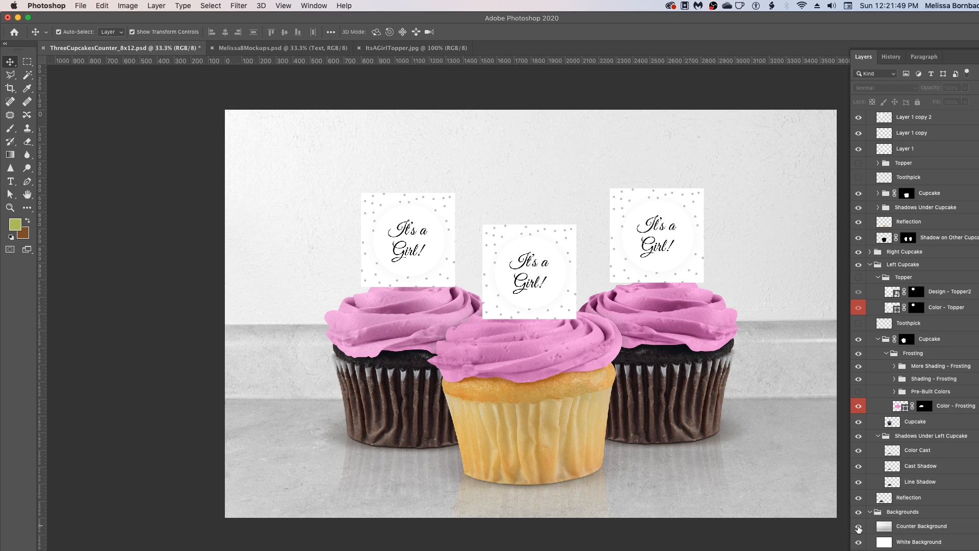
click(859, 529)
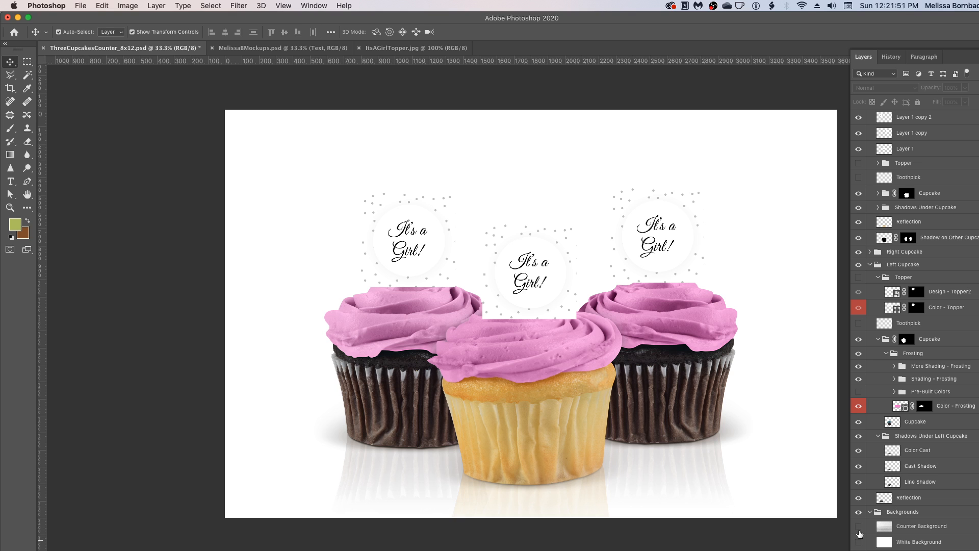
click(858, 542)
click(859, 530)
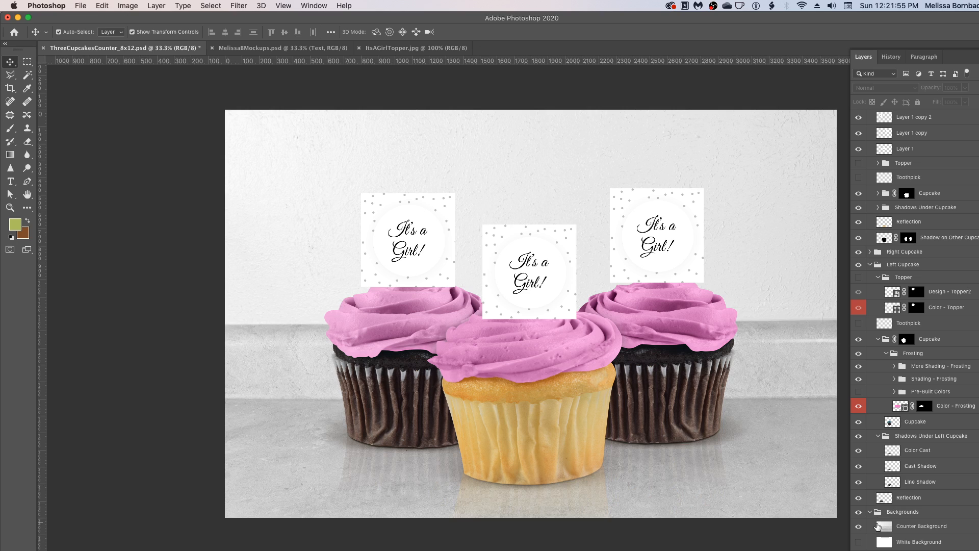
click(859, 542)
click(871, 513)
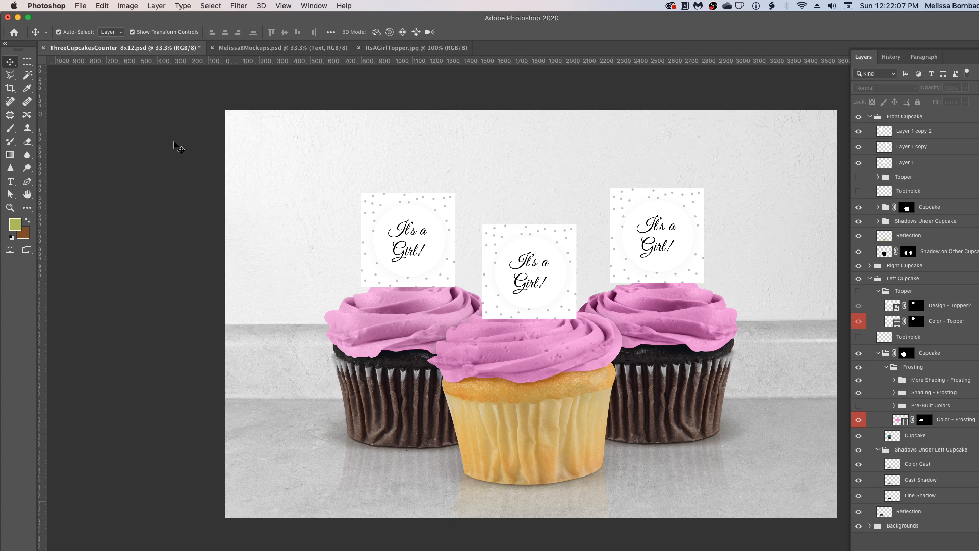
click(77, 4)
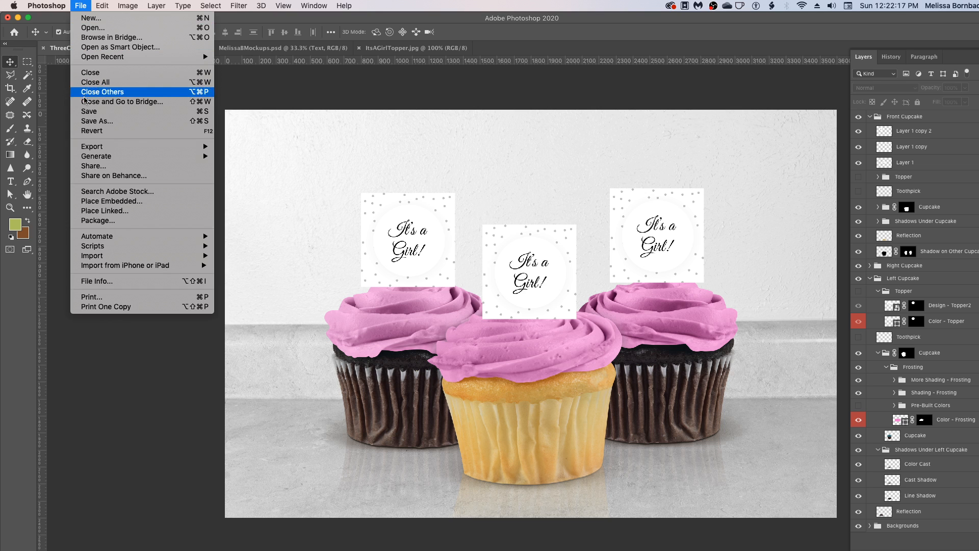
click(84, 121)
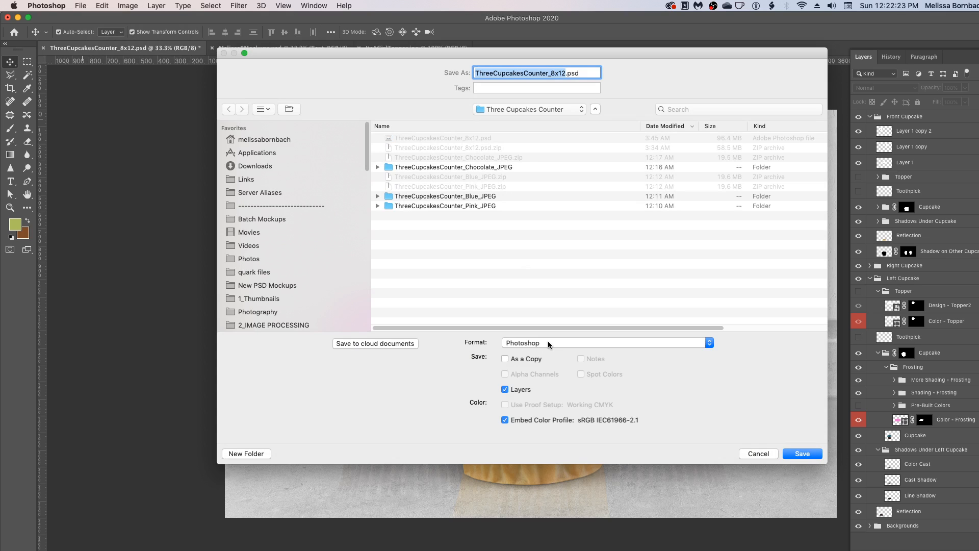
click(550, 344)
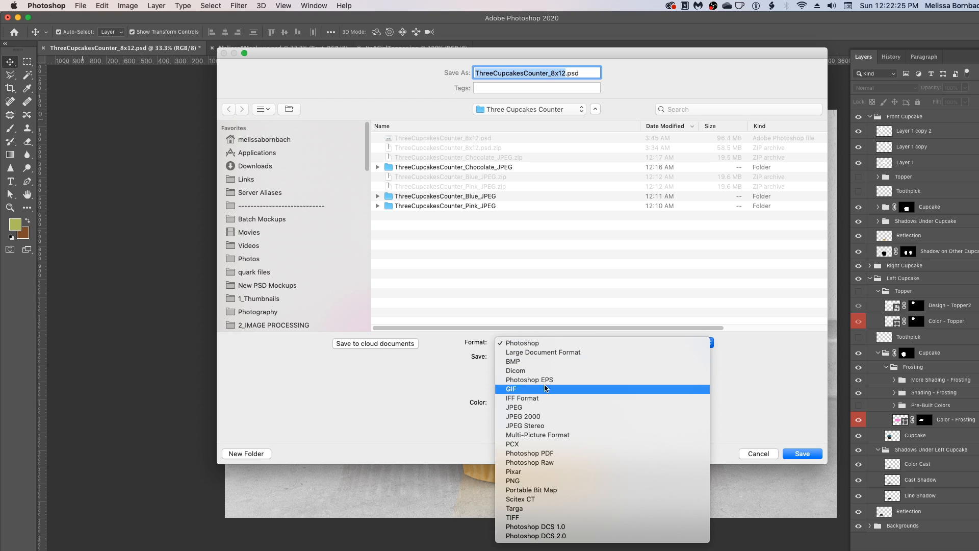
click(540, 407)
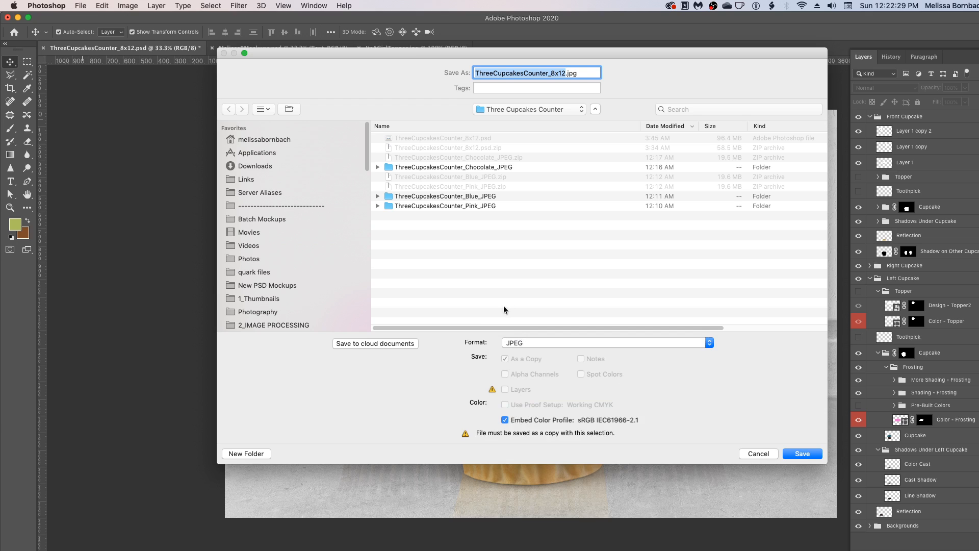
click(537, 345)
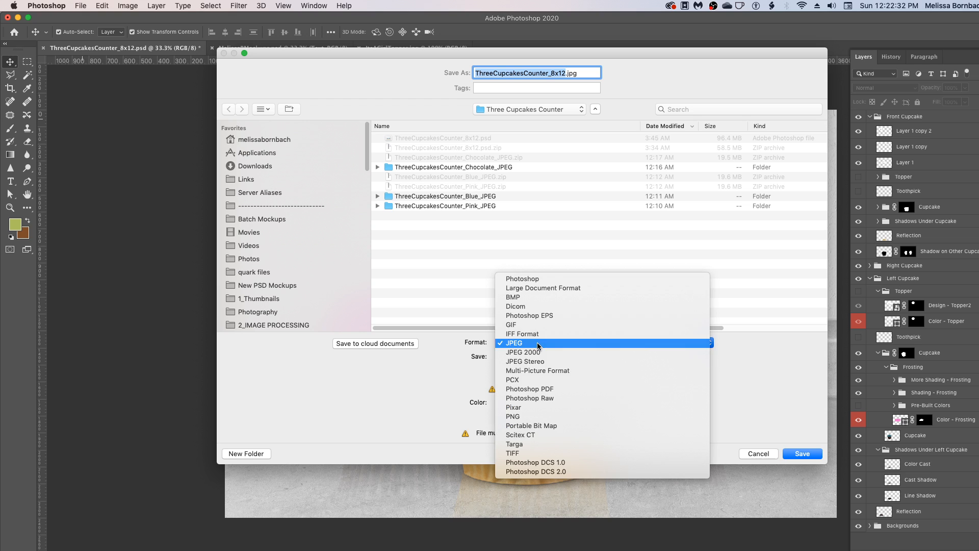
click(533, 283)
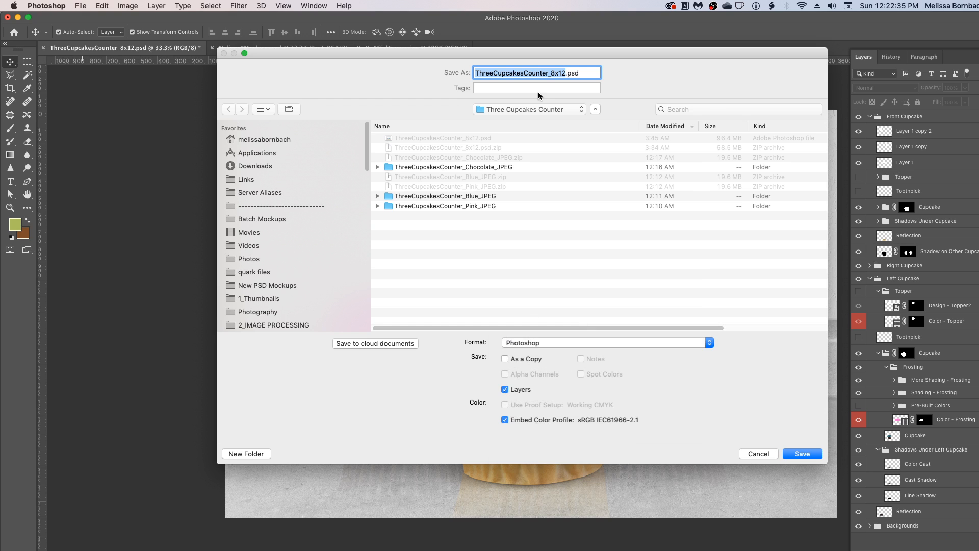
click(546, 72)
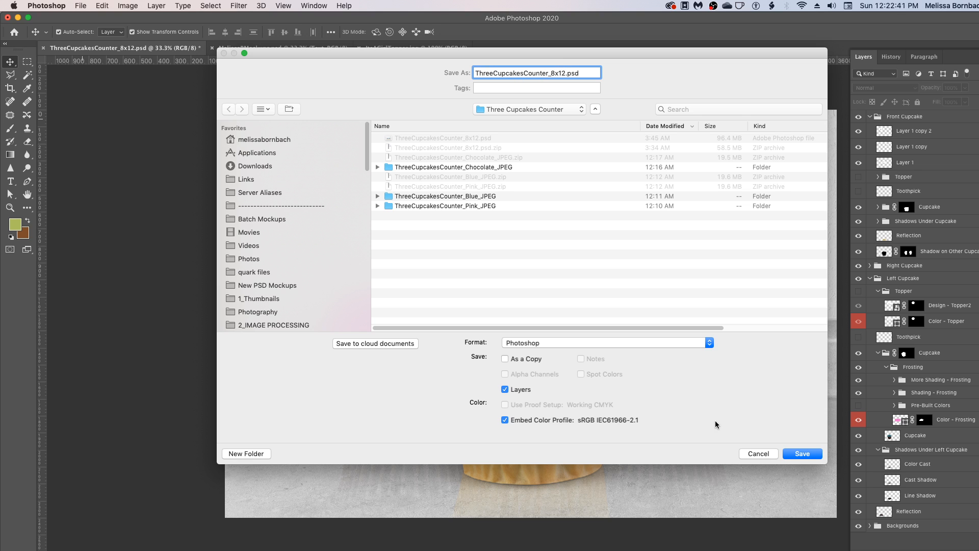
click(768, 455)
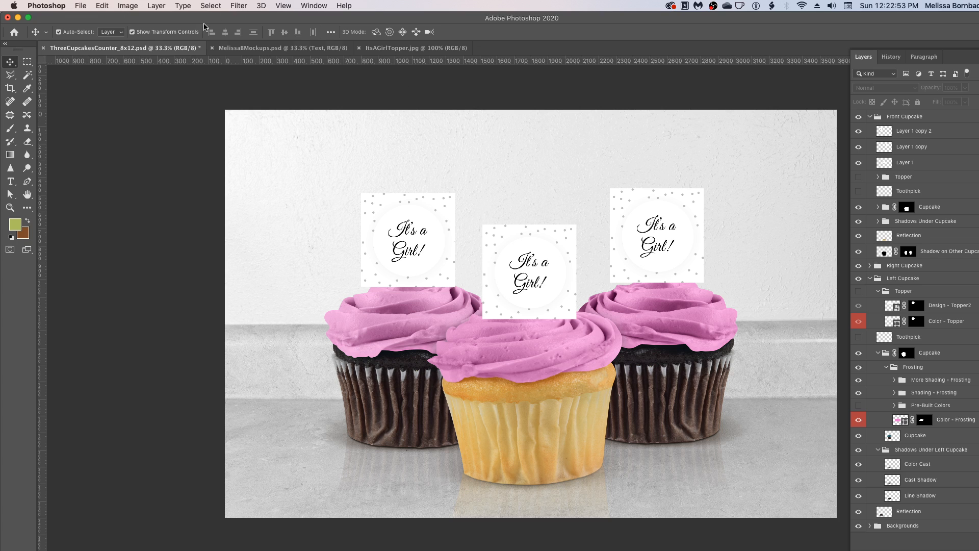
Switch to the open MelissaBMockups.psd document.
click(304, 51)
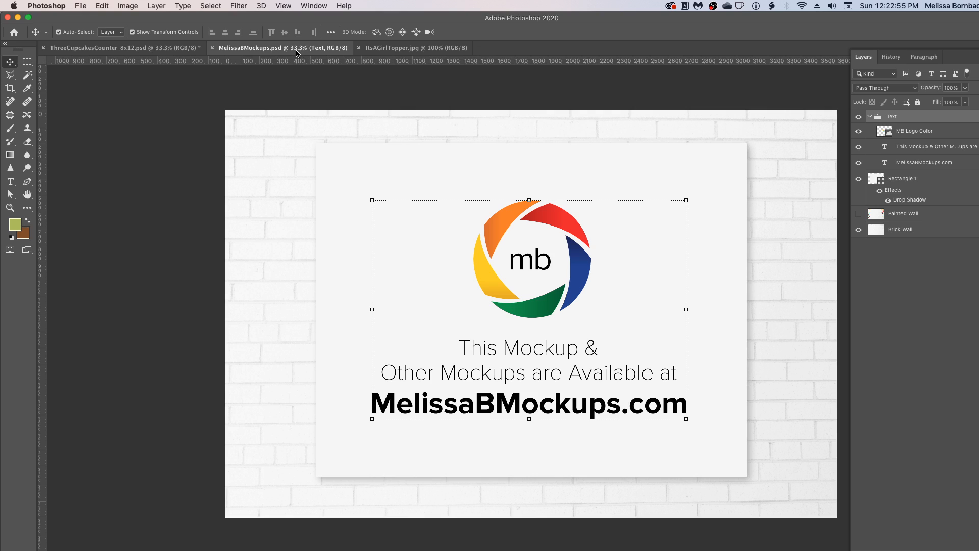